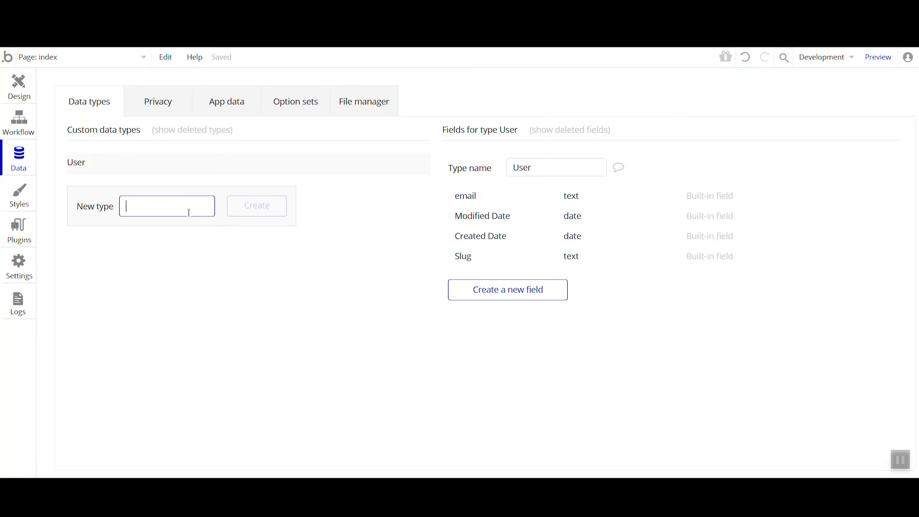
Create three custom data types named Question, Answer and Tag
{"action": "type", "text": "Question"}
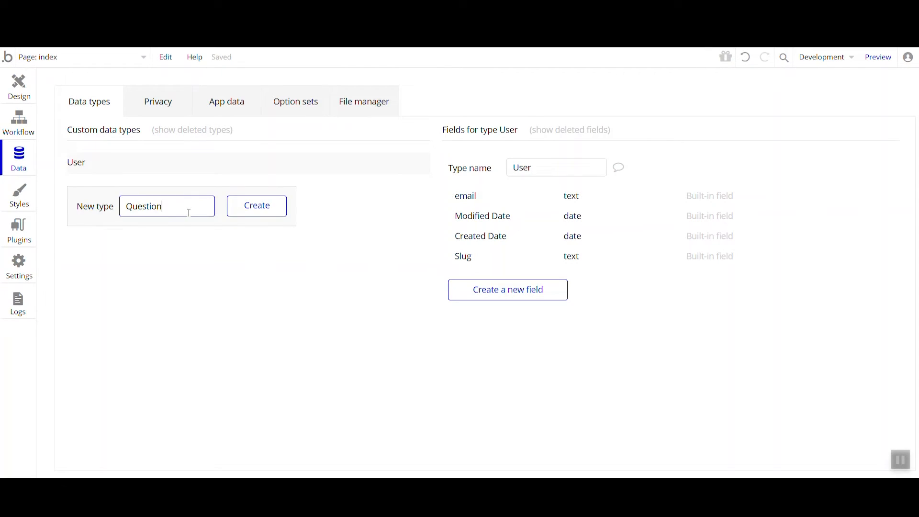
{"action": "key", "text": "Return"}
{"action": "type", "text": "Answ"}
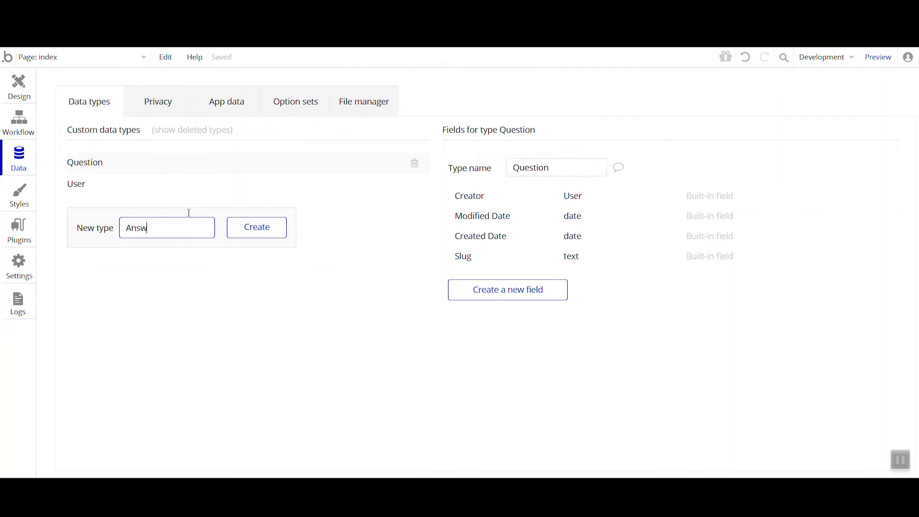
{"action": "type", "text": "er"}
{"action": "key", "text": "Return"}
{"action": "type", "text": "Tag"}
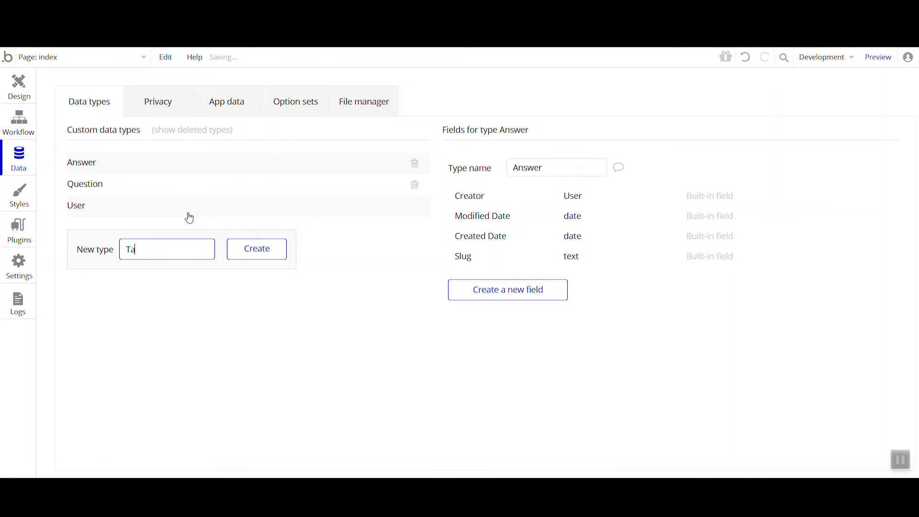
{"action": "key", "text": "Return"}
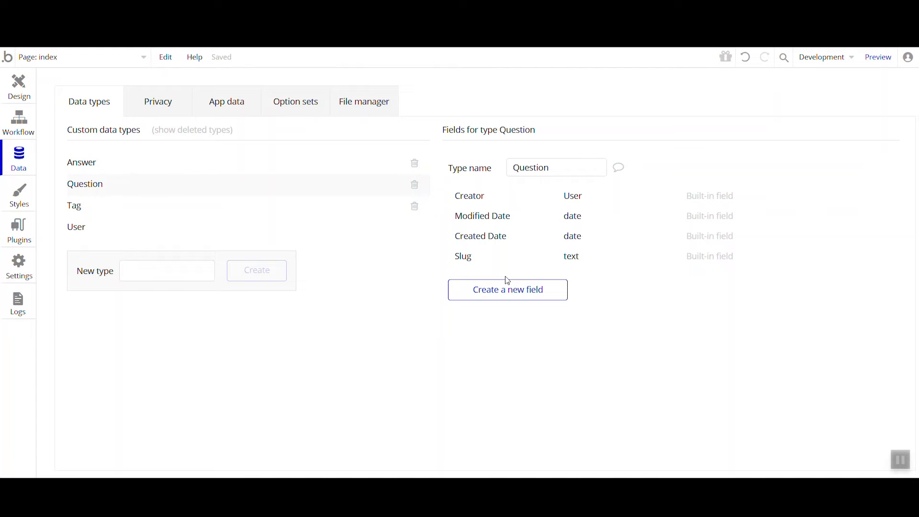
Add two text fields named title and body to the Question data type
{"action": "left_click", "coordinate": [481, 287]}
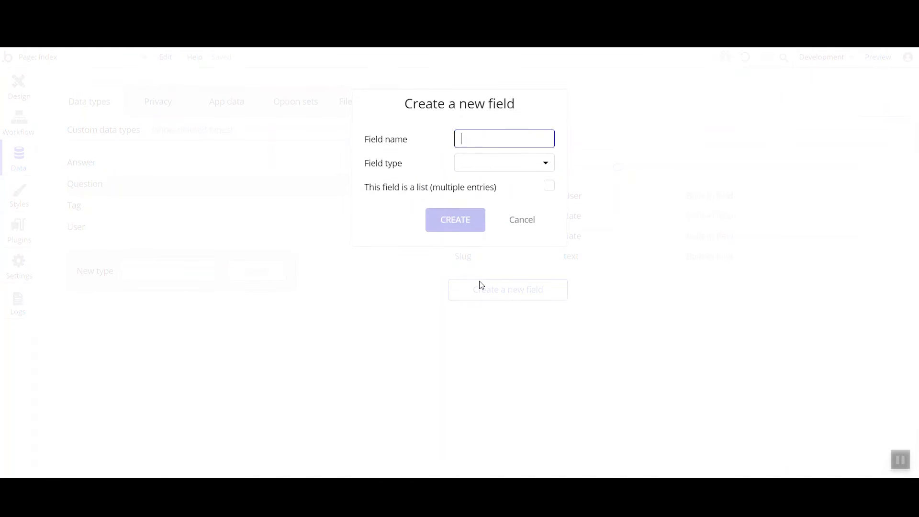
{"action": "left_click", "coordinate": [472, 165]}
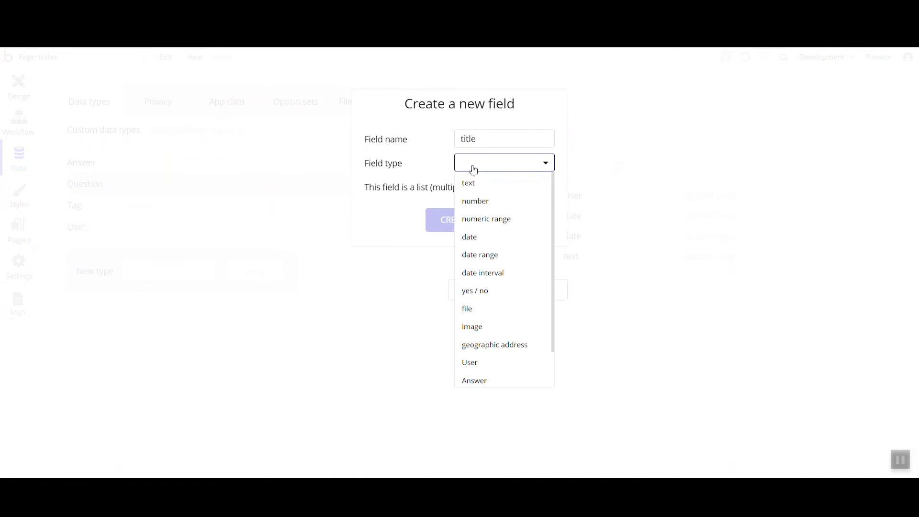
{"action": "left_click", "coordinate": [468, 182]}
{"action": "left_click", "coordinate": [454, 224]}
{"action": "left_click", "coordinate": [489, 313]}
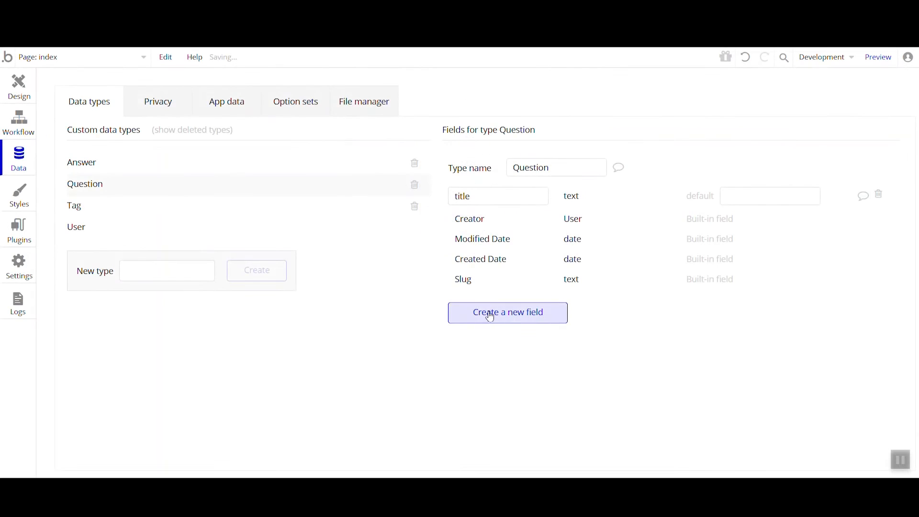
{"action": "left_click", "coordinate": [510, 162]}
{"action": "left_click", "coordinate": [485, 182]}
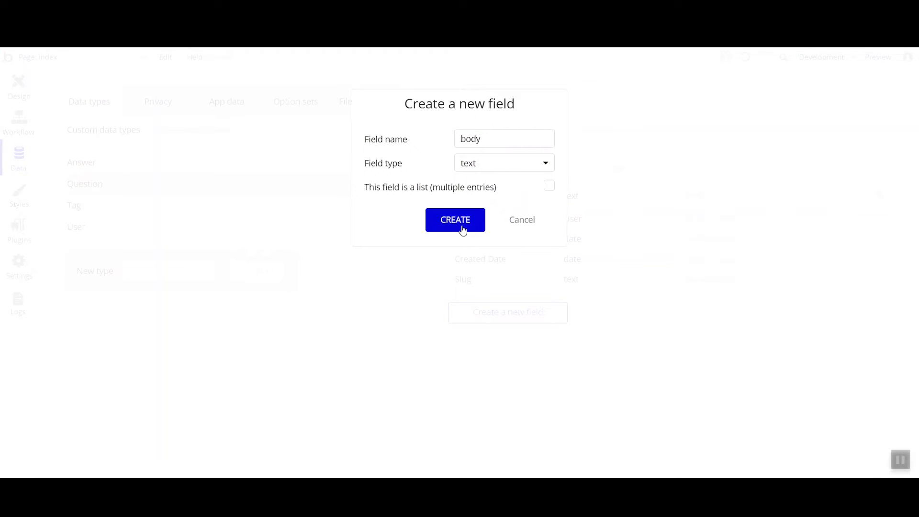
{"action": "left_click", "coordinate": [462, 229]}
Add a field named tag of type Tag to the Question data type and make it a list with multiple entries
{"action": "left_click", "coordinate": [482, 340]}
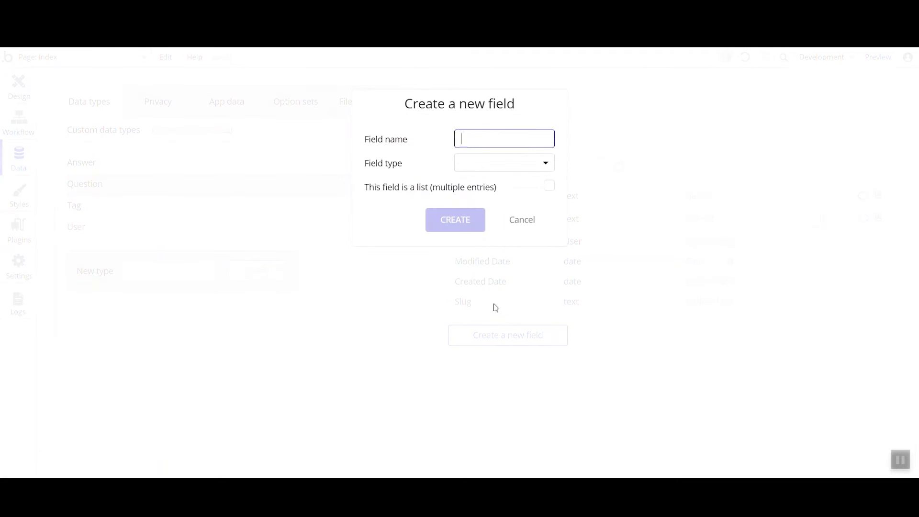
{"action": "type", "text": "tag"}
{"action": "left_click", "coordinate": [519, 165]}
{"action": "scroll", "coordinate": [487, 348], "scroll_direction": "down", "scroll_amount": 2}
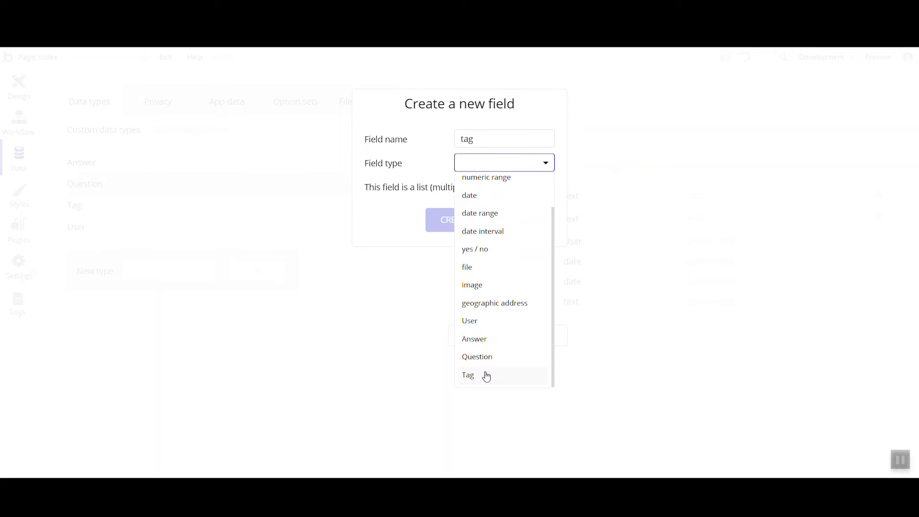
{"action": "left_click", "coordinate": [487, 376]}
{"action": "left_click", "coordinate": [548, 187]}
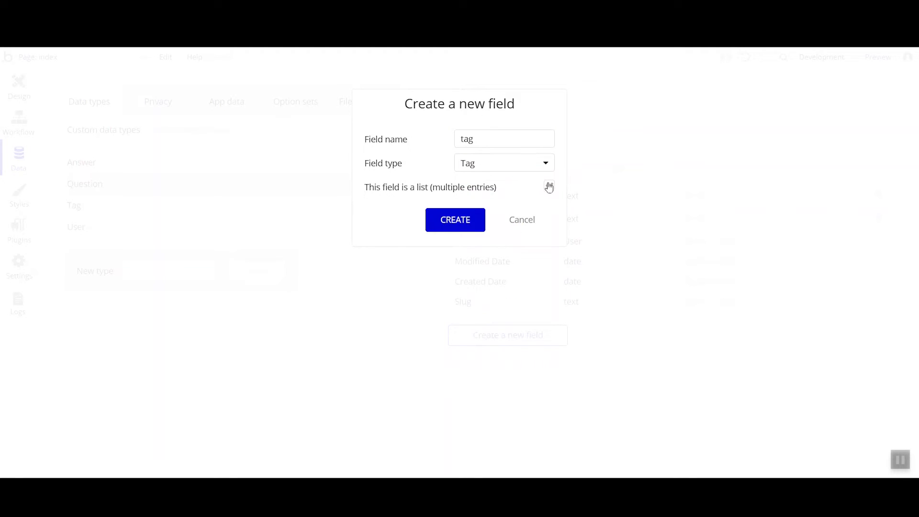
{"action": "left_click", "coordinate": [460, 226]}
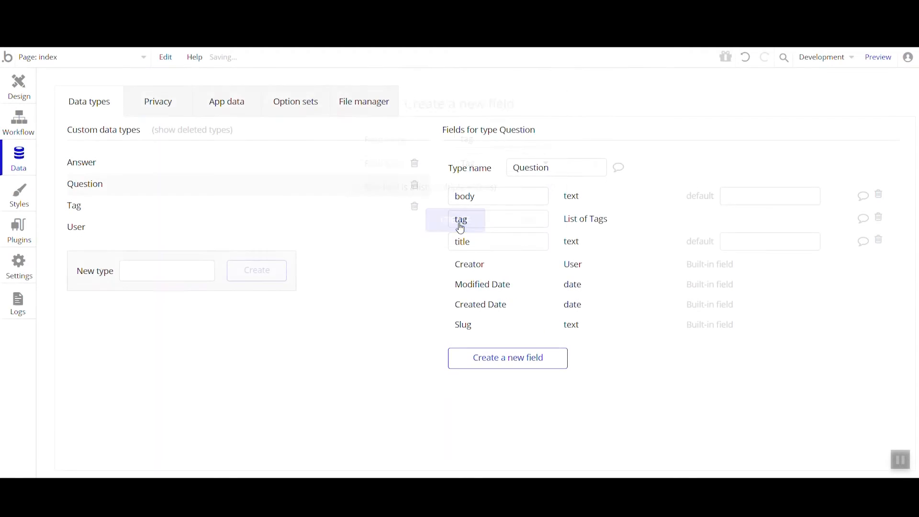
Add a number field named votes to the Question data type
{"action": "left_click", "coordinate": [503, 360]}
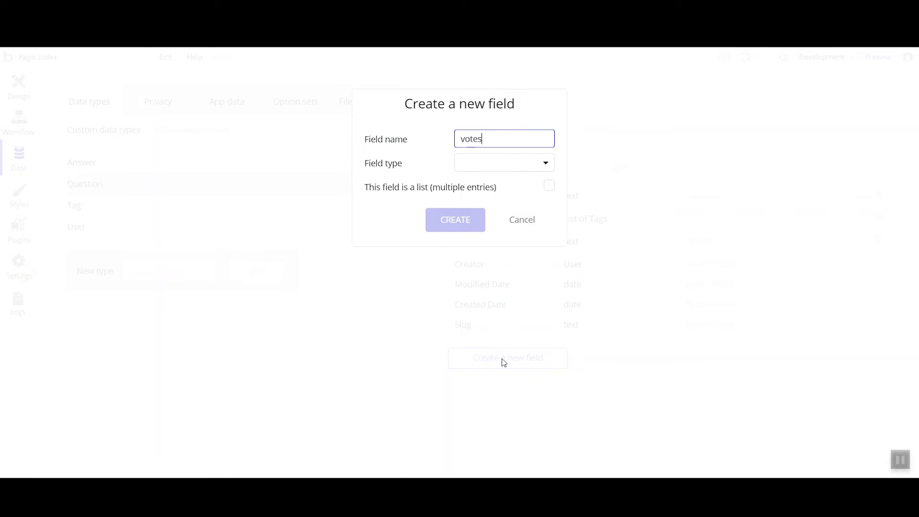
{"action": "left_click", "coordinate": [473, 167]}
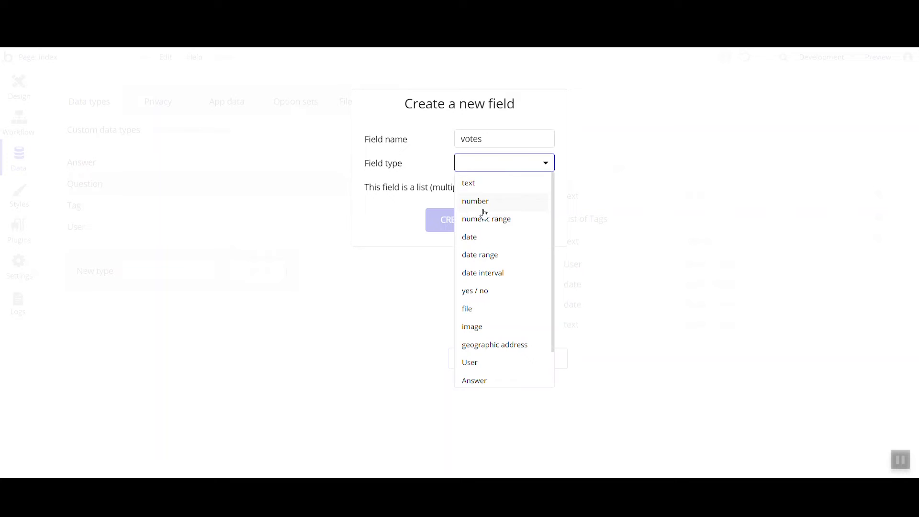
{"action": "left_click", "coordinate": [484, 203]}
{"action": "left_click", "coordinate": [468, 226]}
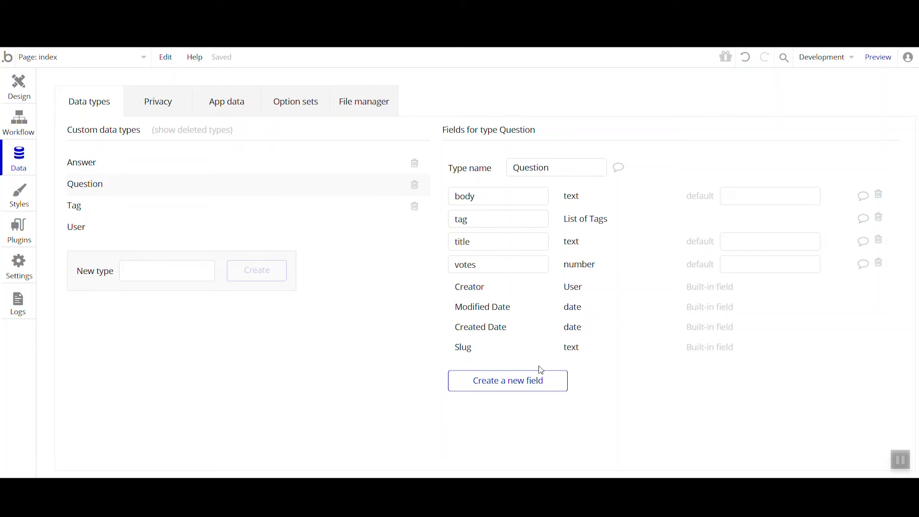
Add a text field named body to the Answer data type
{"action": "left_click", "coordinate": [172, 169]}
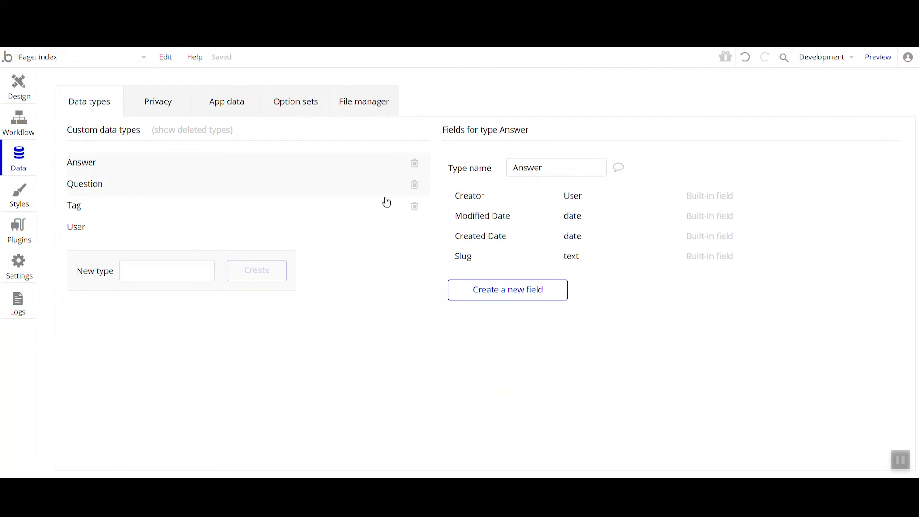
{"action": "left_click", "coordinate": [482, 290]}
{"action": "type", "text": "body"}
{"action": "left_click", "coordinate": [498, 167]}
{"action": "left_click", "coordinate": [492, 184]}
{"action": "left_click", "coordinate": [466, 222]}
Add a field named question of type Question to the Answer data type
{"action": "left_click", "coordinate": [493, 312]}
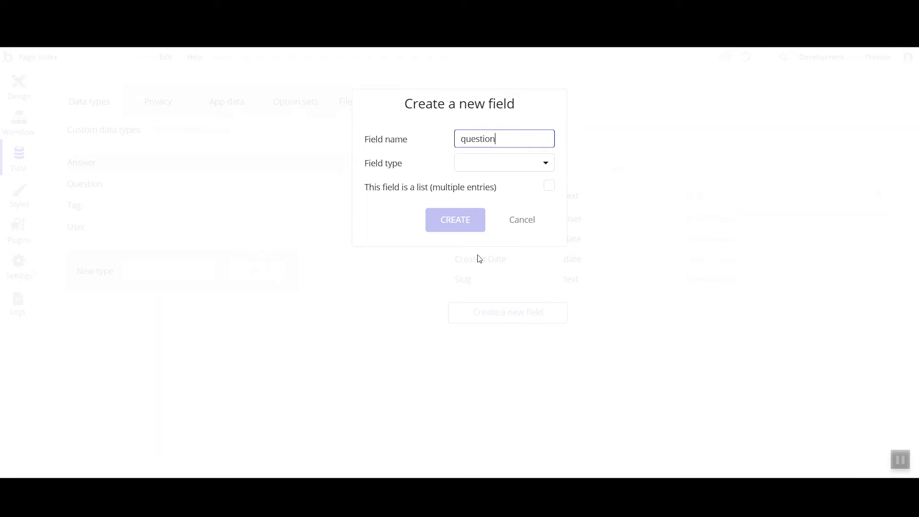
{"action": "left_click", "coordinate": [503, 163]}
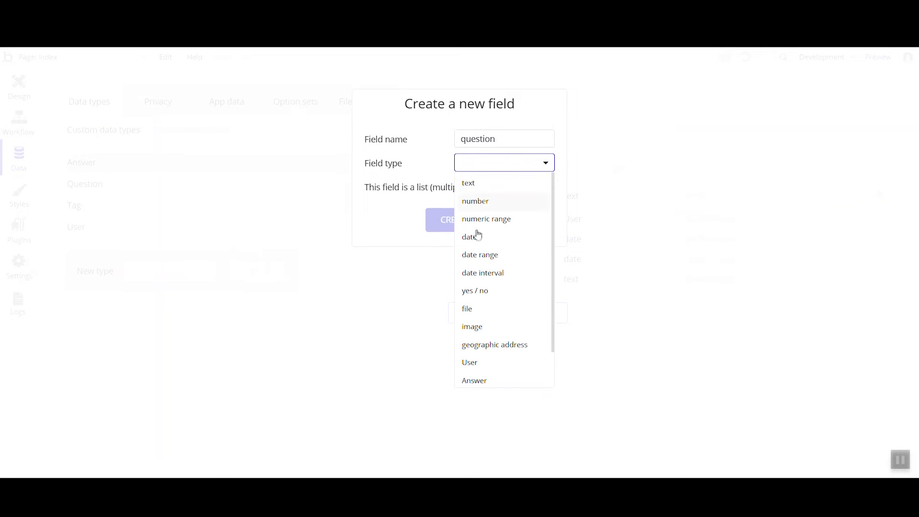
{"action": "scroll", "coordinate": [481, 272], "scroll_direction": "down", "scroll_amount": 1}
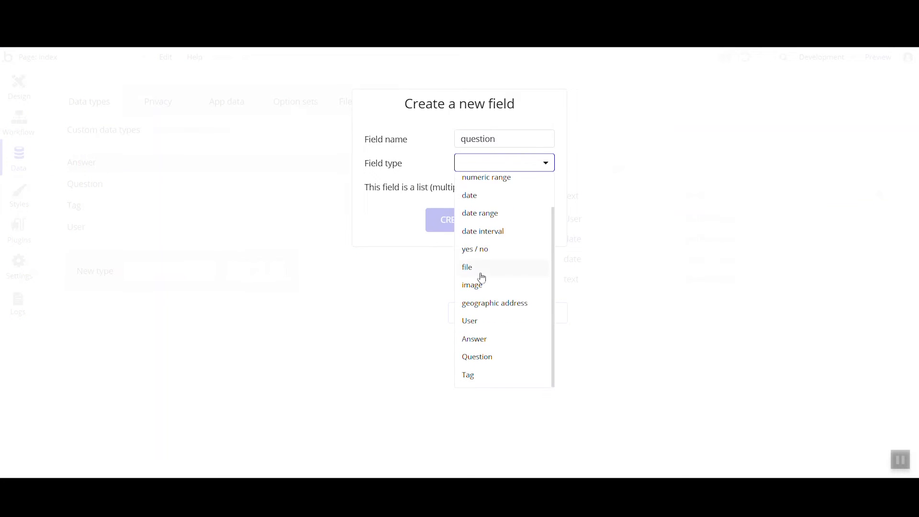
{"action": "left_click", "coordinate": [489, 357]}
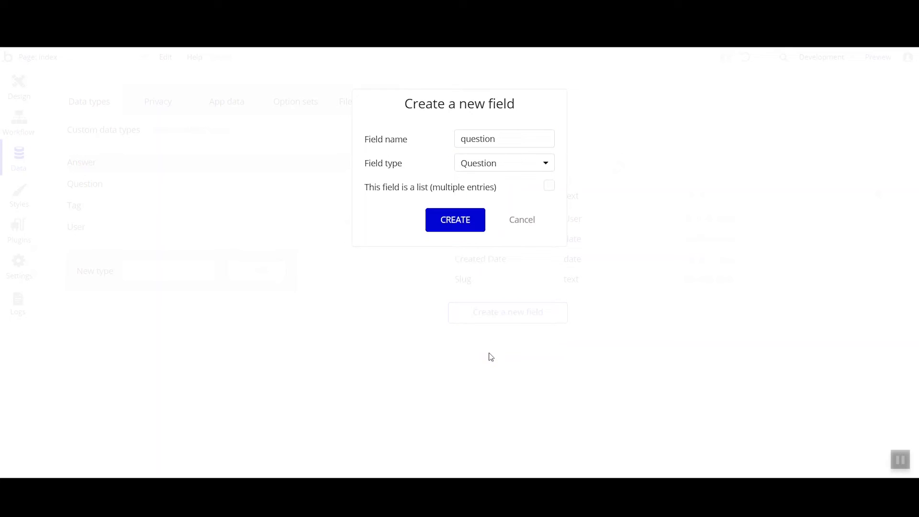
{"action": "left_click", "coordinate": [470, 226]}
Add a text field named title to the Tag data type
{"action": "left_click", "coordinate": [121, 206]}
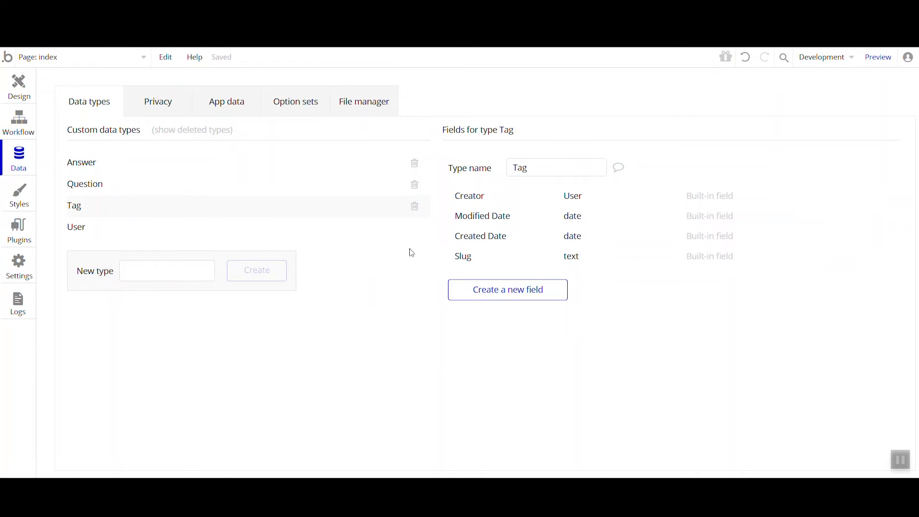
{"action": "left_click", "coordinate": [460, 293]}
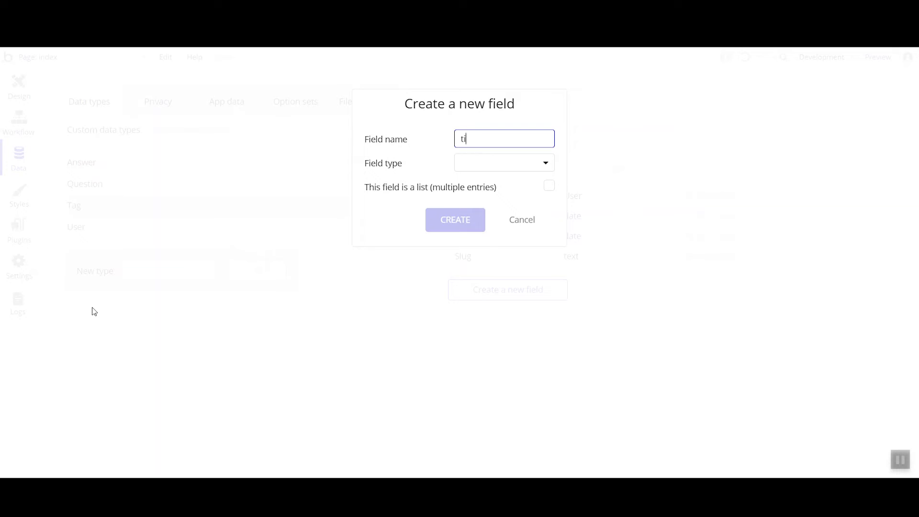
{"action": "left_click", "coordinate": [512, 165]}
{"action": "left_click", "coordinate": [496, 187]}
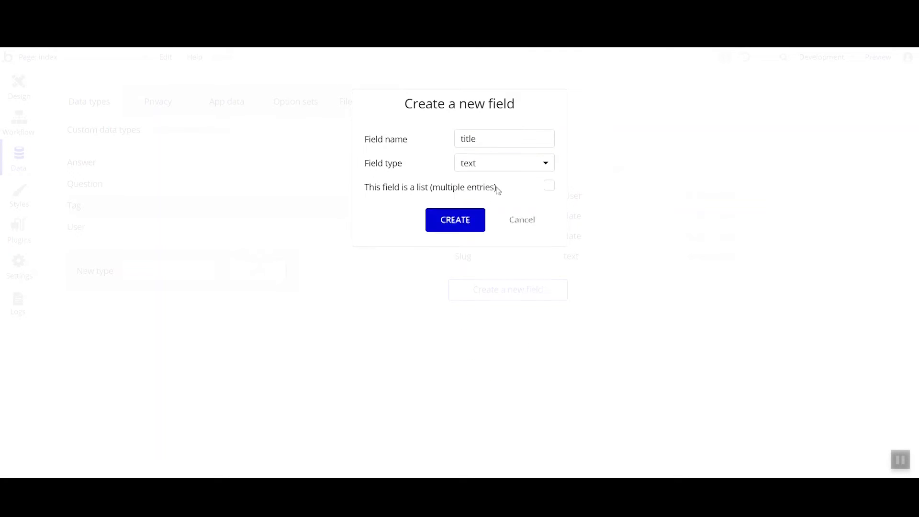
{"action": "left_click", "coordinate": [464, 229]}
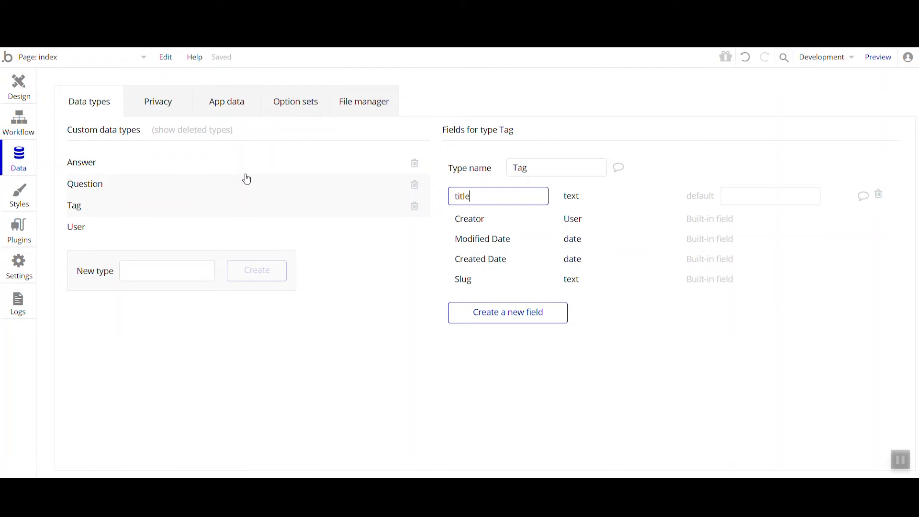
Examine the Question group's data source on the votes-demo page and the stored entries in the All Questions data view
{"action": "left_click", "coordinate": [207, 185]}
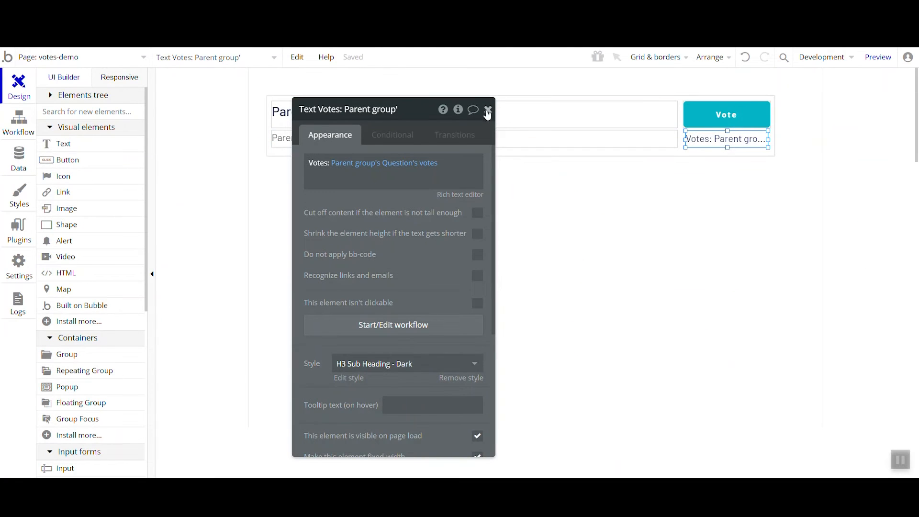
{"action": "left_click", "coordinate": [487, 109]}
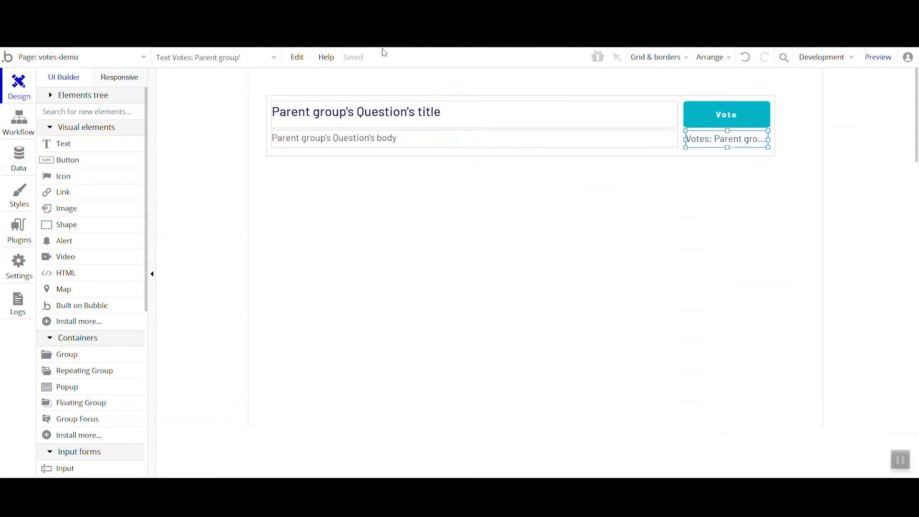
{"action": "double_click", "coordinate": [311, 150]}
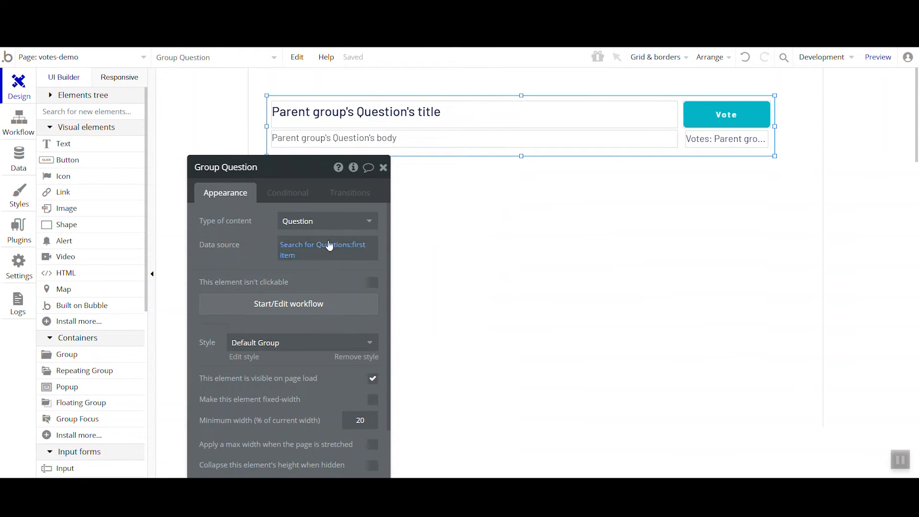
{"action": "left_click", "coordinate": [17, 165]}
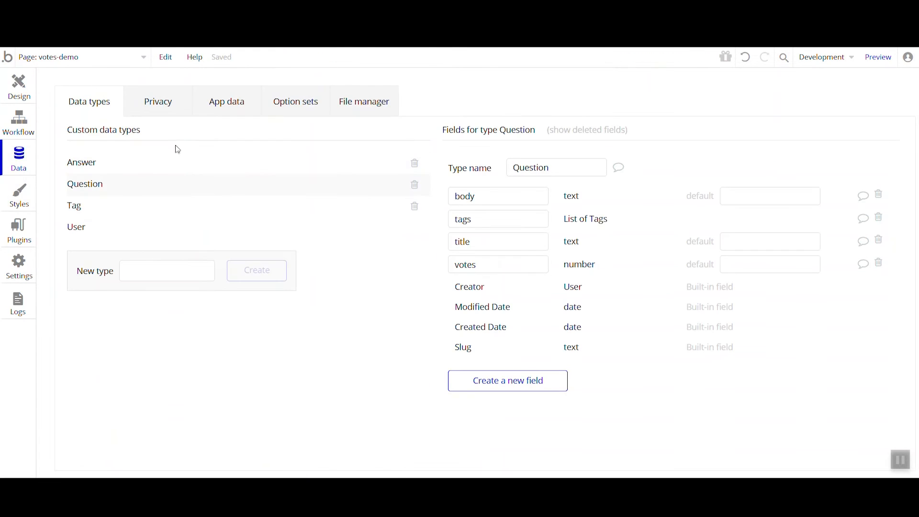
{"action": "left_click", "coordinate": [210, 103]}
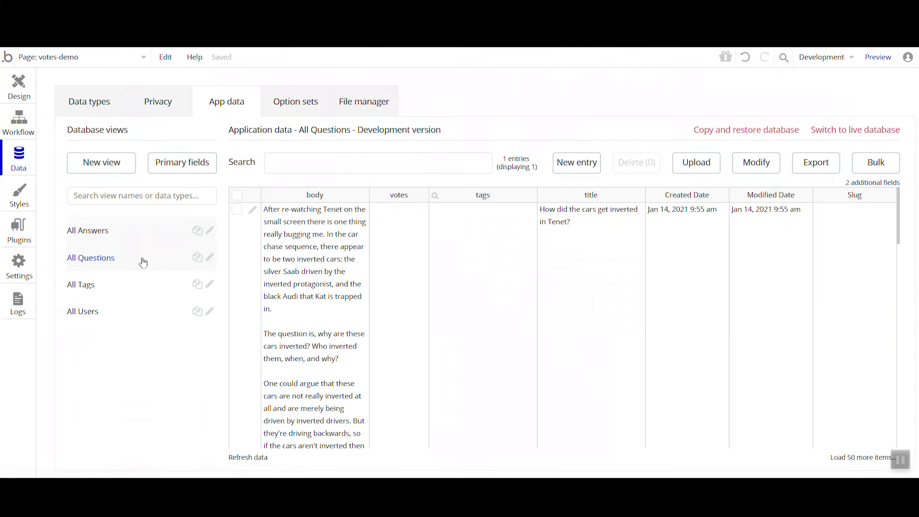
{"action": "left_click_drag", "start_coordinate": [285, 270], "coordinate": [692, 315]}
Return to the votes-demo page design and inspect the dynamic content of the question's title and votes text elements
{"action": "left_click", "coordinate": [18, 89]}
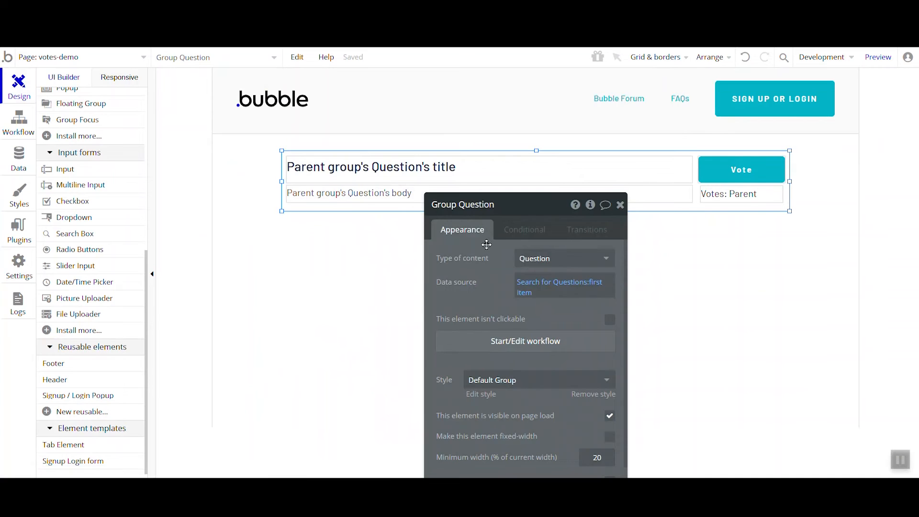
{"action": "left_click", "coordinate": [487, 178]}
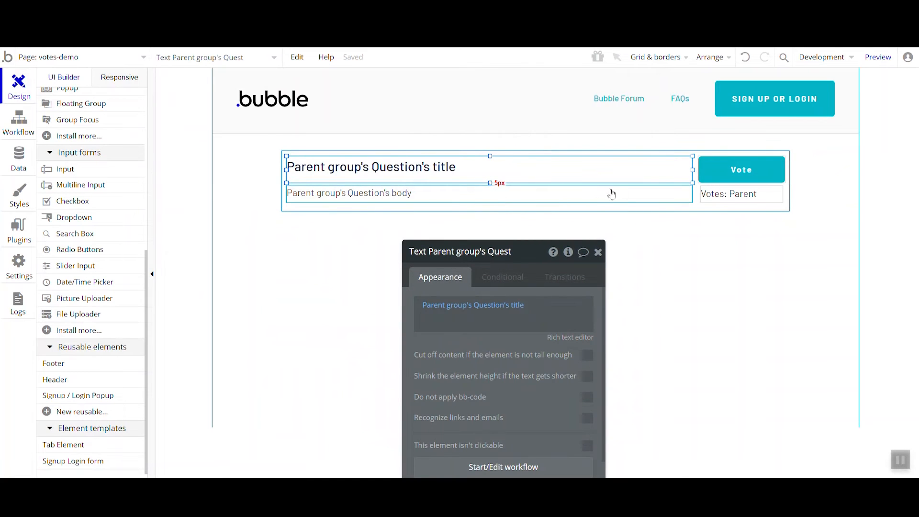
{"action": "left_click", "coordinate": [716, 201]}
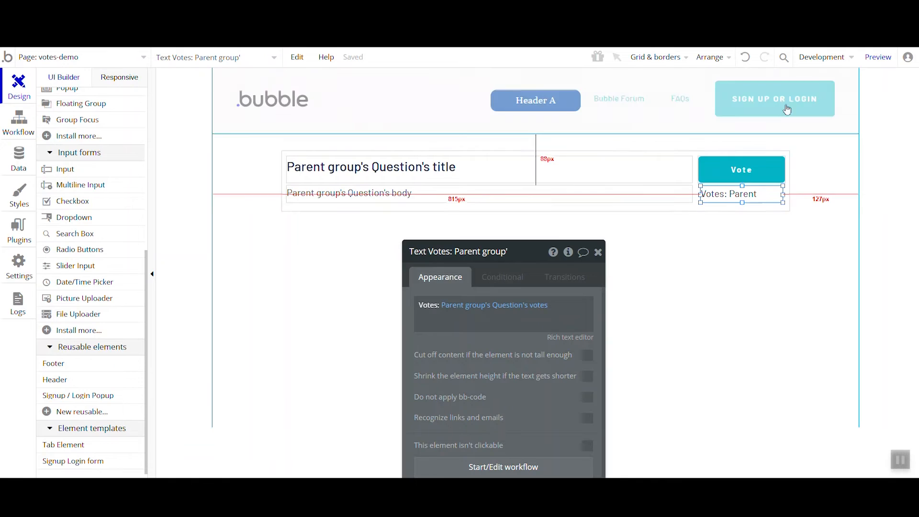
Preview the votes-demo page and fill in the e-mail field of its sign-up form
{"action": "left_click", "coordinate": [877, 60]}
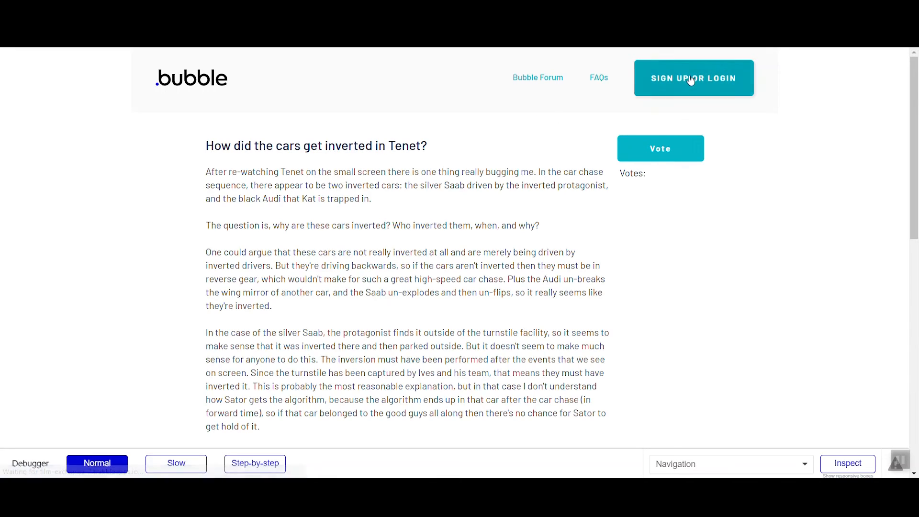
{"action": "left_click", "coordinate": [685, 83]}
{"action": "left_click", "coordinate": [495, 154]}
Replace the number after the plus sign in the sign-up e-mail with "testemail" and highlight that suffix
{"action": "left_click", "coordinate": [415, 166]}
{"action": "type", "text": "1"}
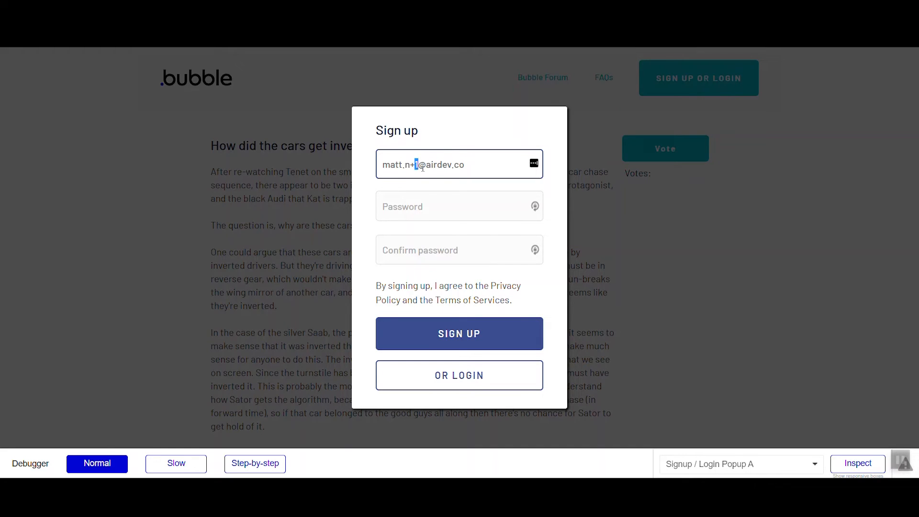
{"action": "type", "text": "testemail"}
{"action": "left_click_drag", "start_coordinate": [411, 165], "coordinate": [456, 174]}
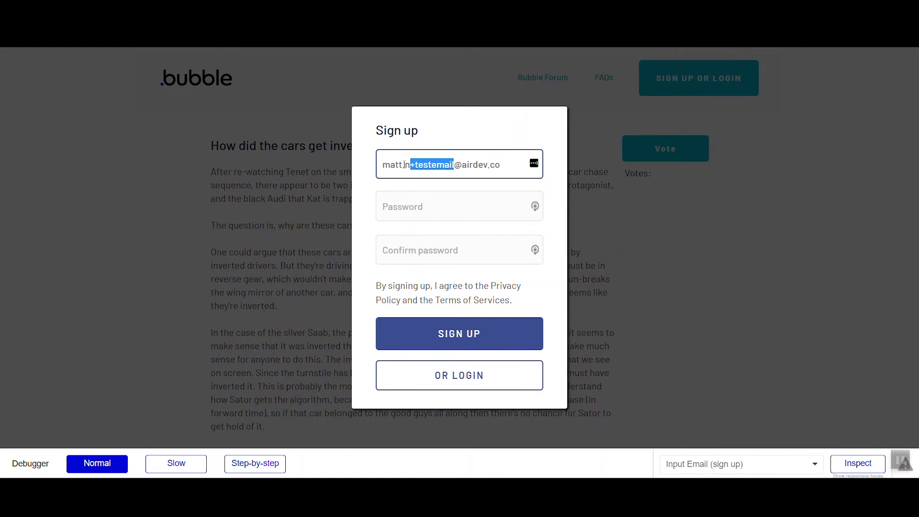
Keep the suffixed e-mail address, enter and confirm the account password, and submit the sign-up form
{"action": "key", "text": "BackSpace"}
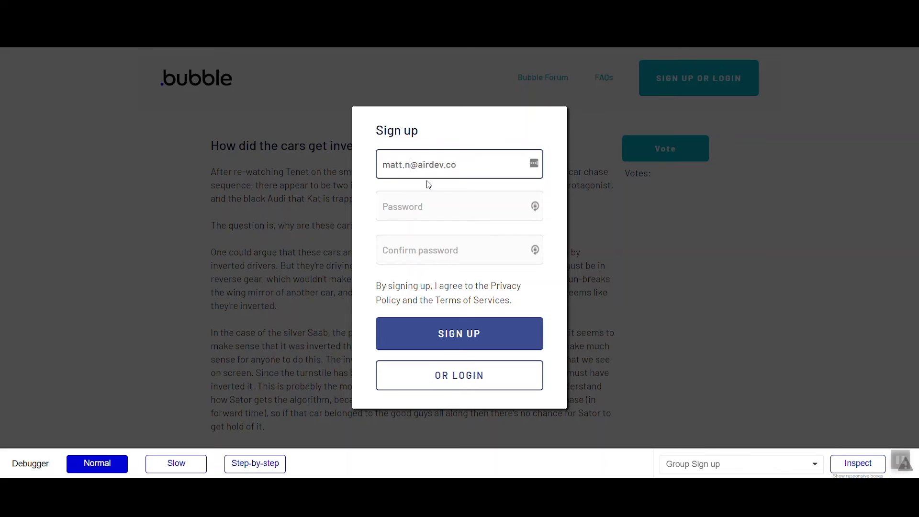
{"action": "key", "text": "ctrl+z"}
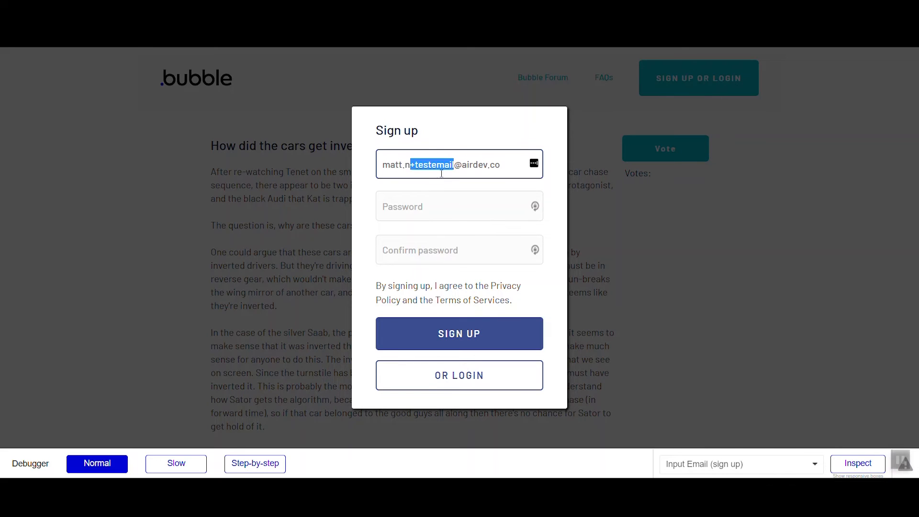
{"action": "left_click", "coordinate": [443, 205]}
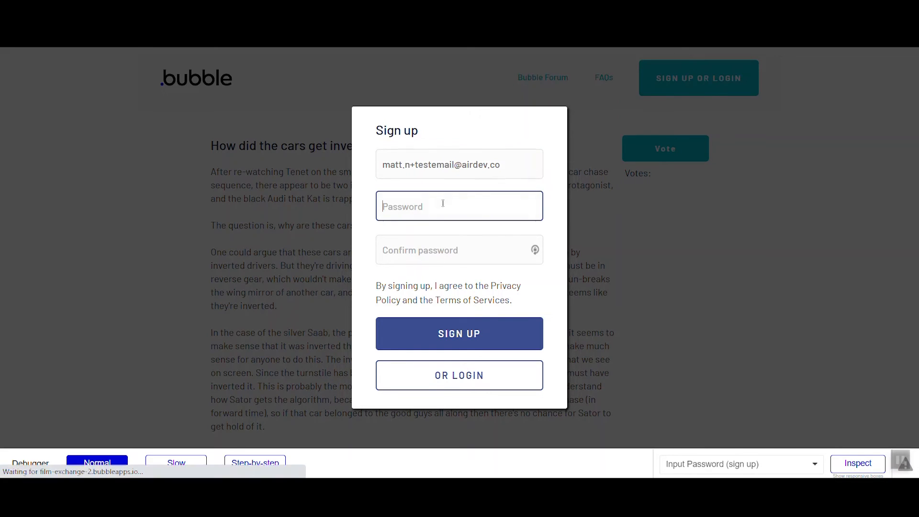
{"action": "type", "text": "•"}
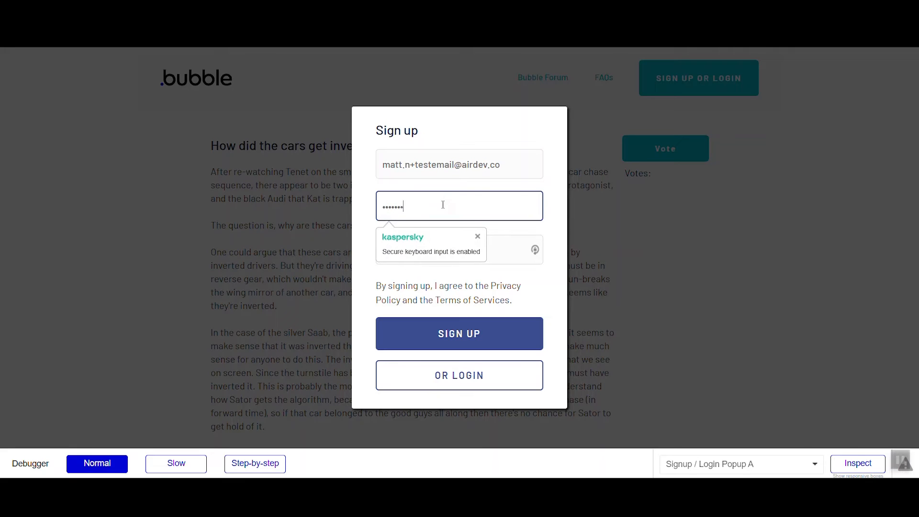
{"action": "key", "text": "Tab"}
{"action": "type", "text": "••"}
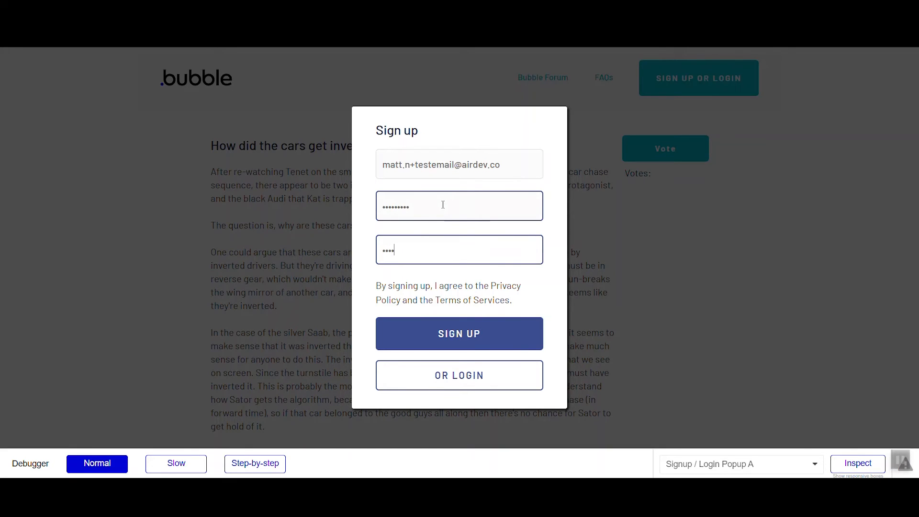
{"action": "type", "text": "•••••••"}
{"action": "left_click", "coordinate": [462, 339]}
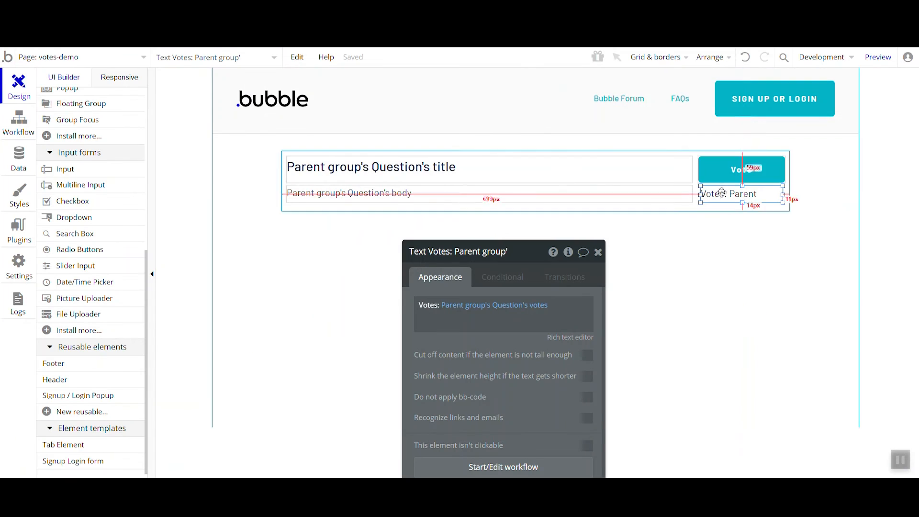
Start a click workflow for the Vote button with a Make changes to thing action on Parent group's Question
{"action": "left_click", "coordinate": [723, 170]}
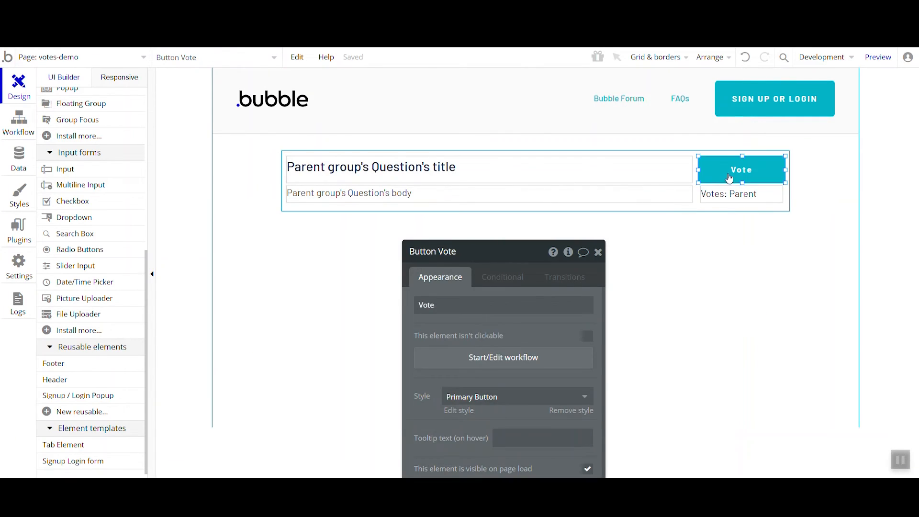
{"action": "left_click_drag", "start_coordinate": [491, 331], "coordinate": [361, 233]}
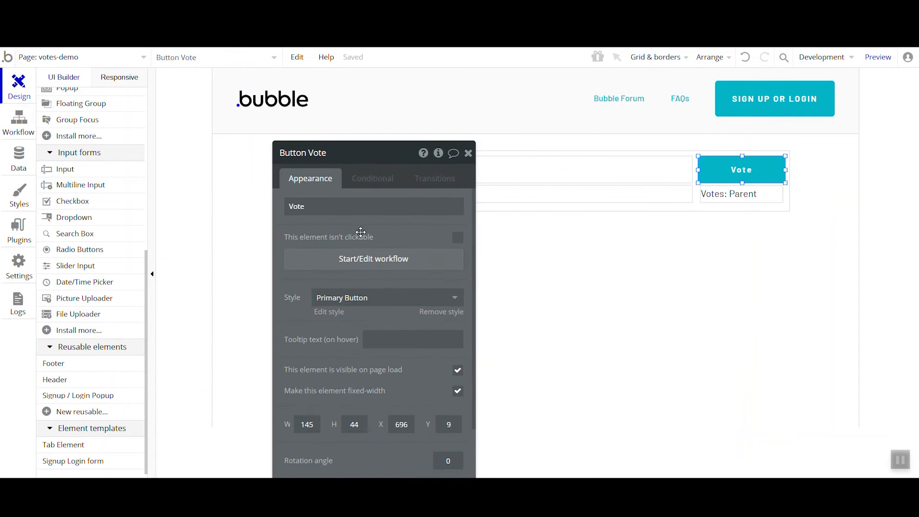
{"action": "left_click", "coordinate": [367, 262]}
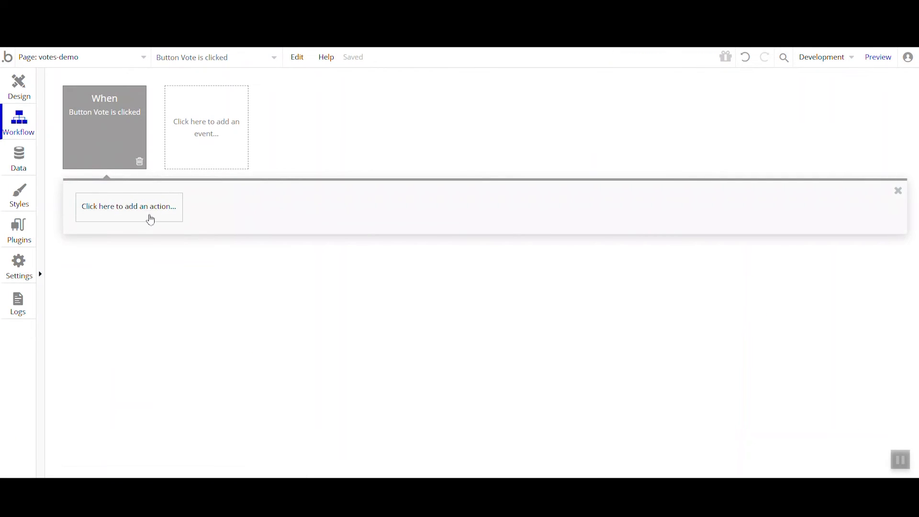
{"action": "left_click", "coordinate": [150, 219]}
{"action": "mouse_move", "coordinate": [147, 302]}
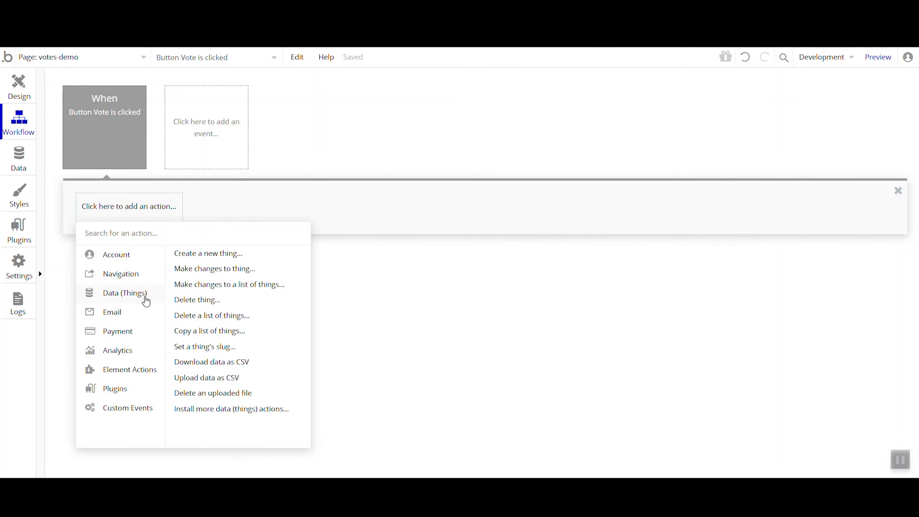
{"action": "left_click", "coordinate": [215, 269]}
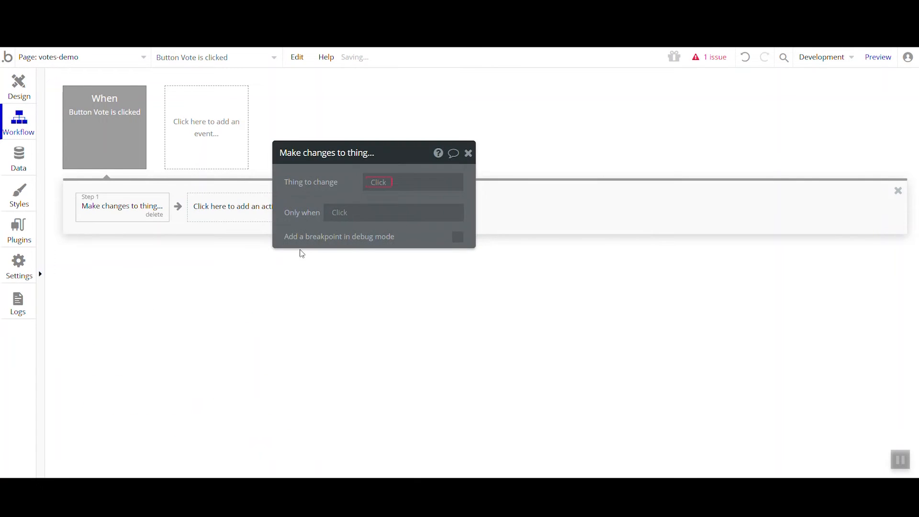
{"action": "left_click_drag", "start_coordinate": [337, 187], "coordinate": [426, 233]}
{"action": "left_click", "coordinate": [457, 232]}
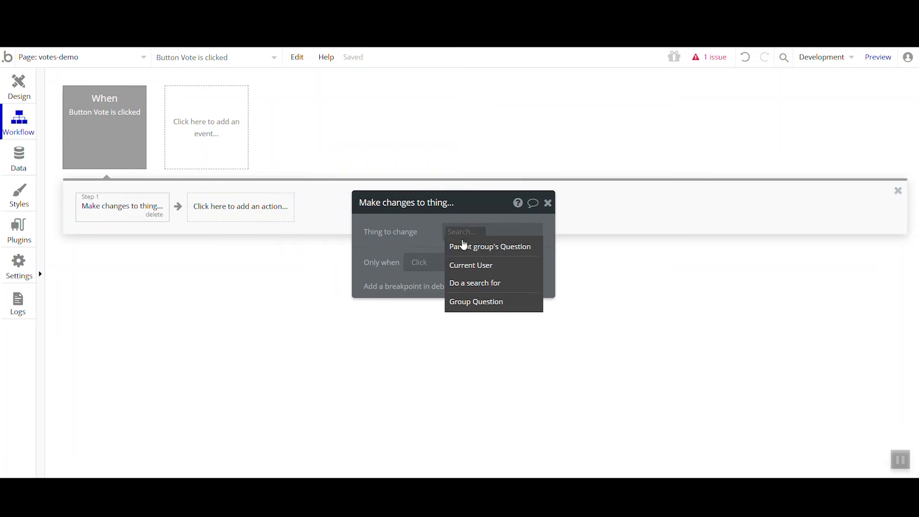
{"action": "left_click", "coordinate": [462, 248]}
Add a field change to the action that sets votes to This Question's votes + 1
{"action": "left_click", "coordinate": [437, 272]}
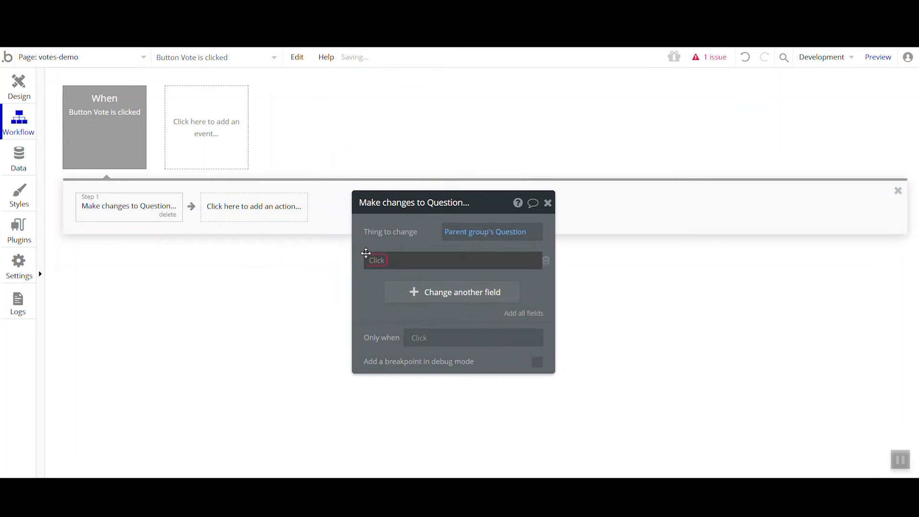
{"action": "left_click", "coordinate": [371, 260]}
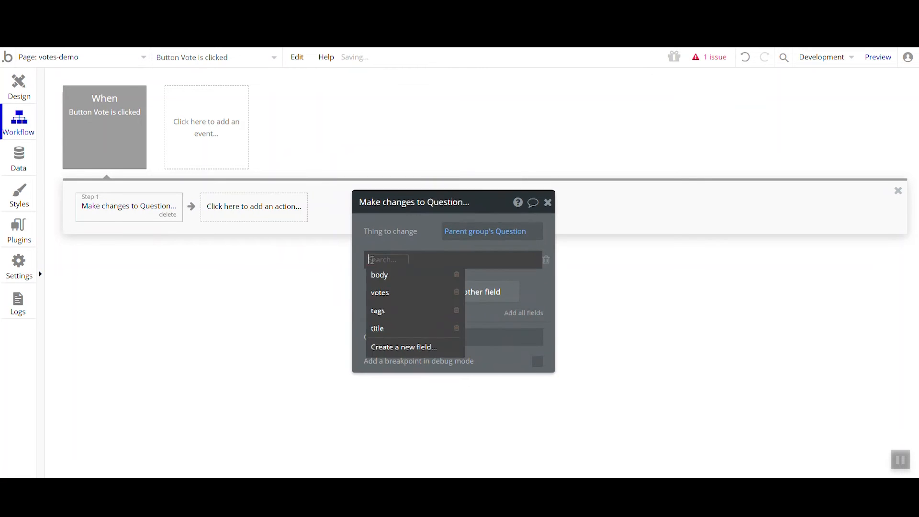
{"action": "left_click", "coordinate": [398, 293]}
{"action": "left_click", "coordinate": [406, 261]}
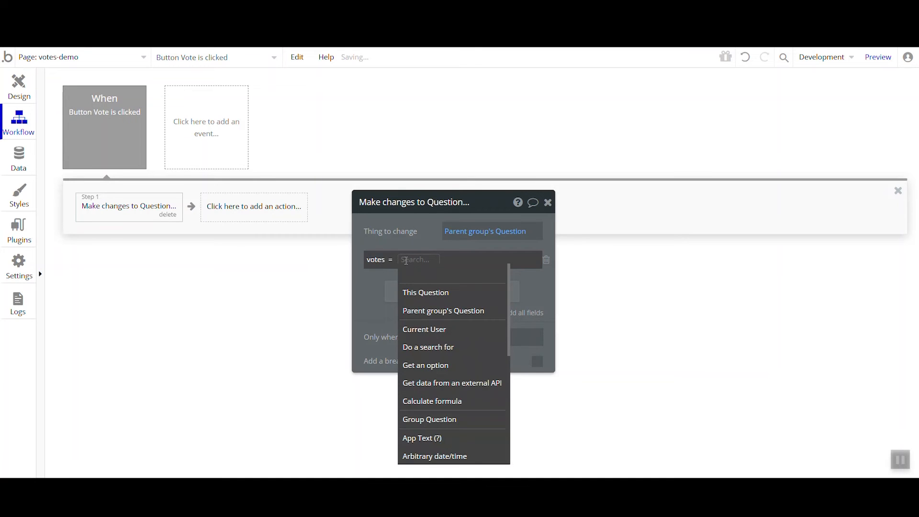
{"action": "left_click", "coordinate": [424, 292]}
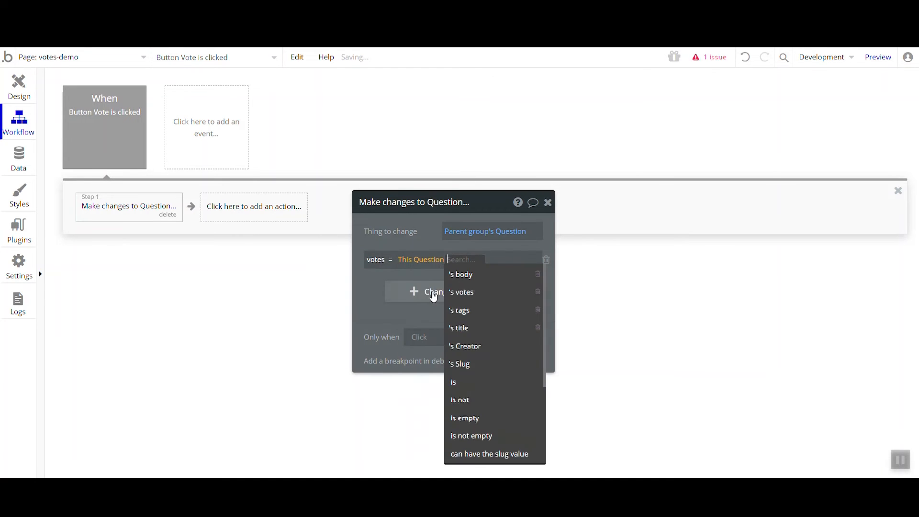
{"action": "left_click", "coordinate": [474, 297]}
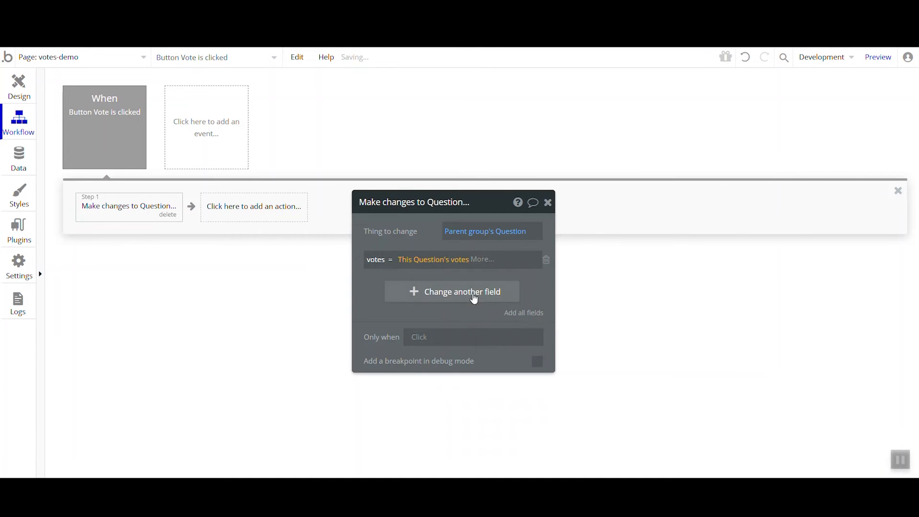
{"action": "left_click", "coordinate": [479, 262]}
{"action": "left_click", "coordinate": [511, 420]}
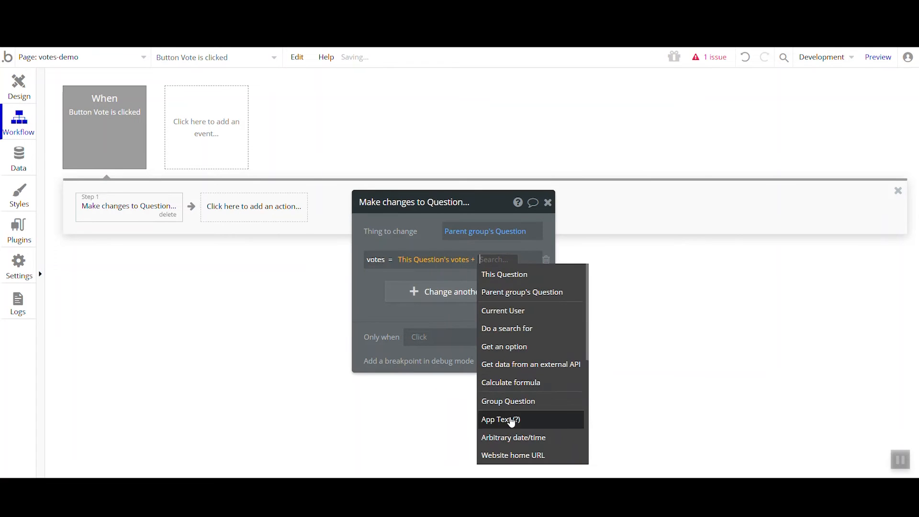
{"action": "type", "text": "1"}
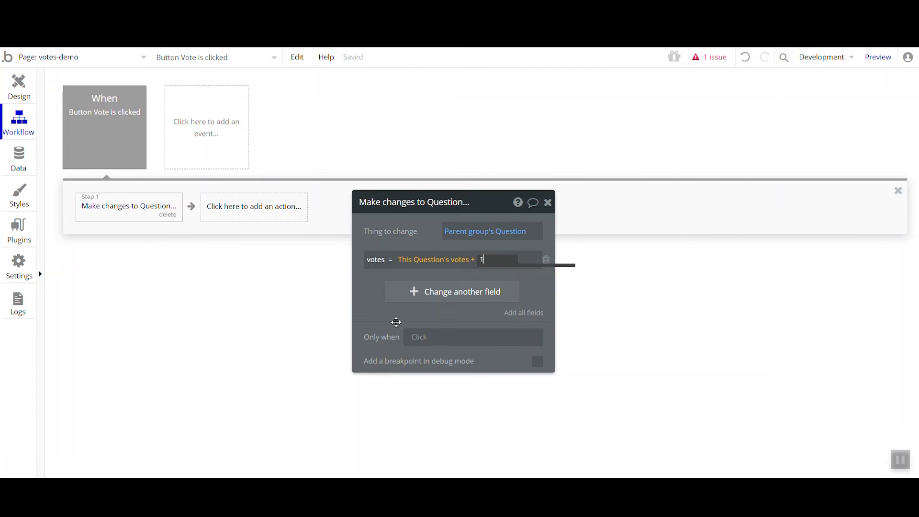
{"action": "left_click", "coordinate": [385, 323]}
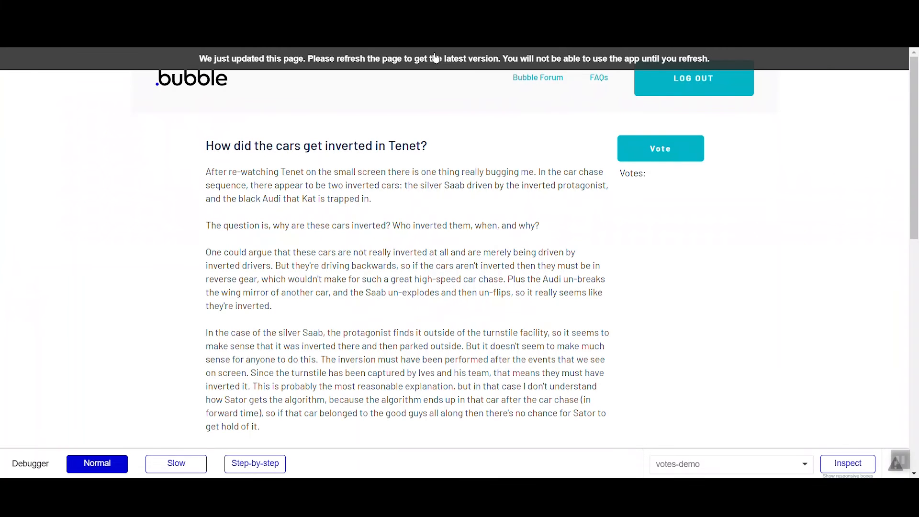
Test the Vote button by voting repeatedly on the question in the previewed votes-demo page
{"action": "left_click", "coordinate": [436, 59]}
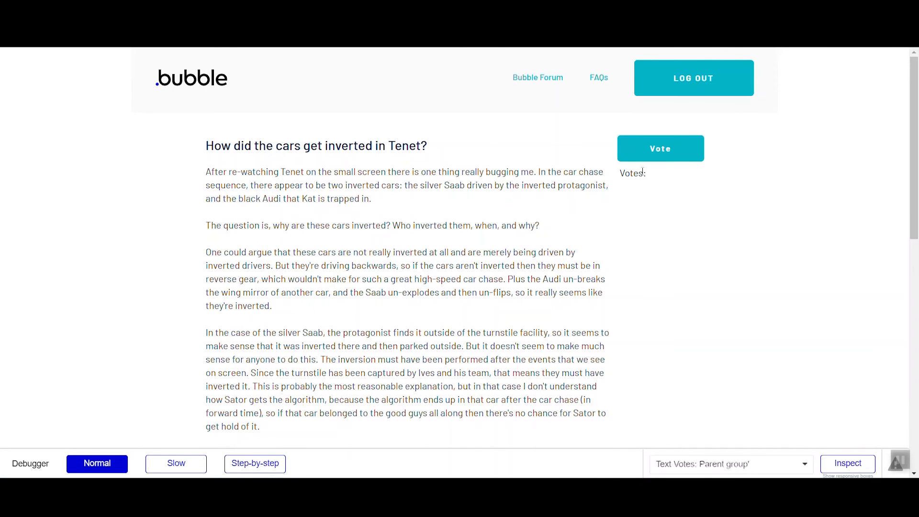
{"action": "left_click", "coordinate": [658, 149]}
{"action": "left_click", "coordinate": [655, 158]}
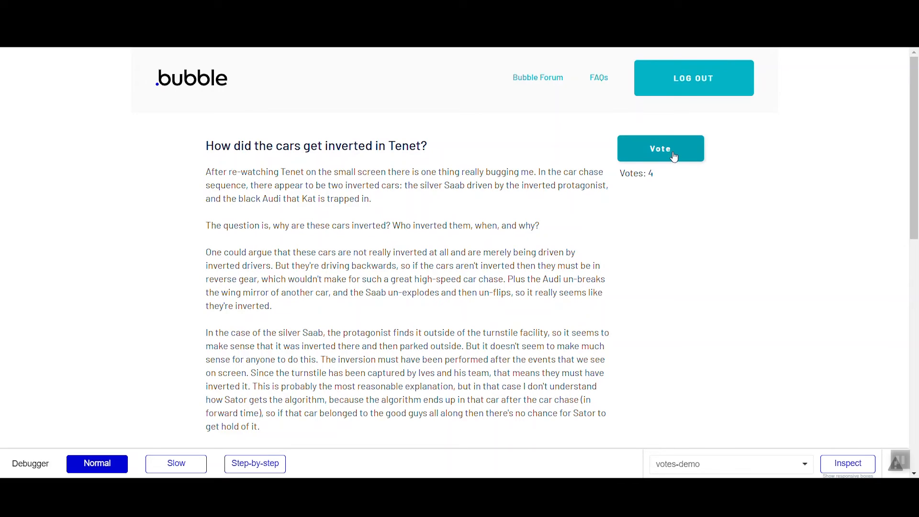
{"action": "left_click", "coordinate": [651, 157]}
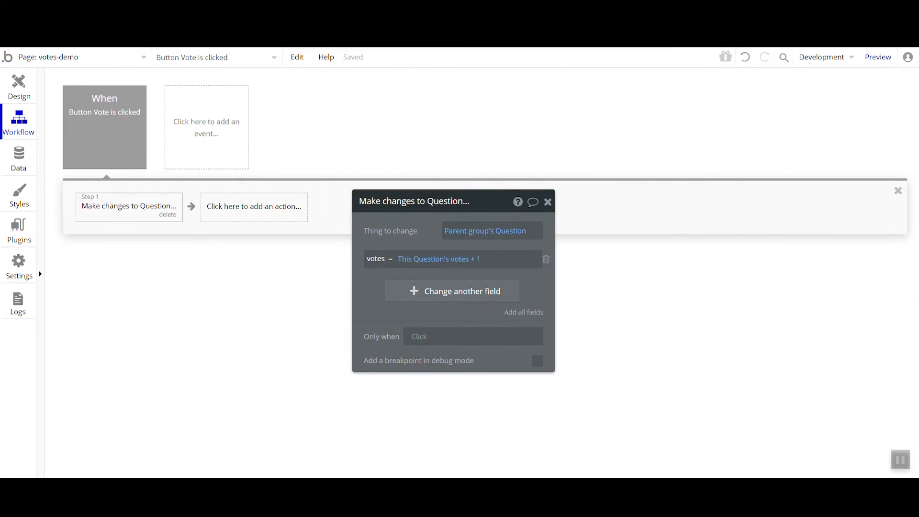
Begin an Only when condition with Current User on the Make changes to Question action and look through its available options
{"action": "left_click_drag", "start_coordinate": [400, 322], "coordinate": [400, 263]}
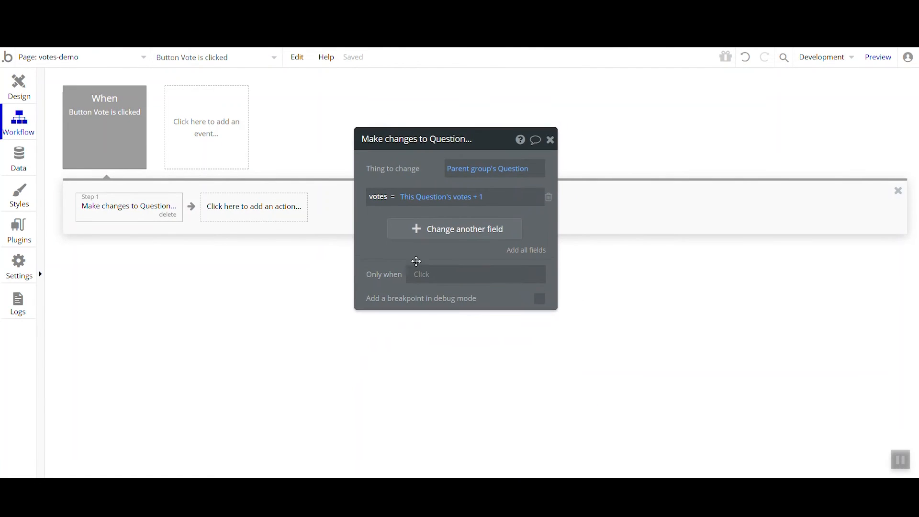
{"action": "left_click", "coordinate": [424, 282]}
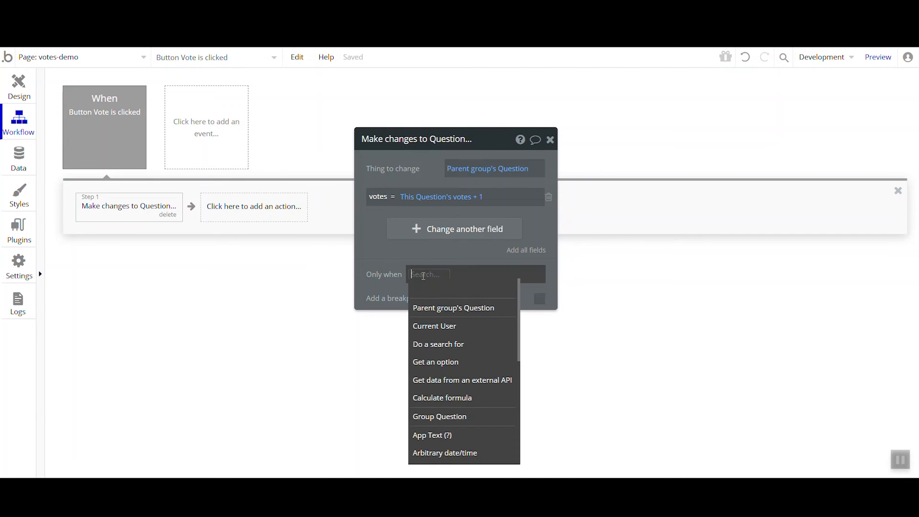
{"action": "left_click", "coordinate": [445, 326]}
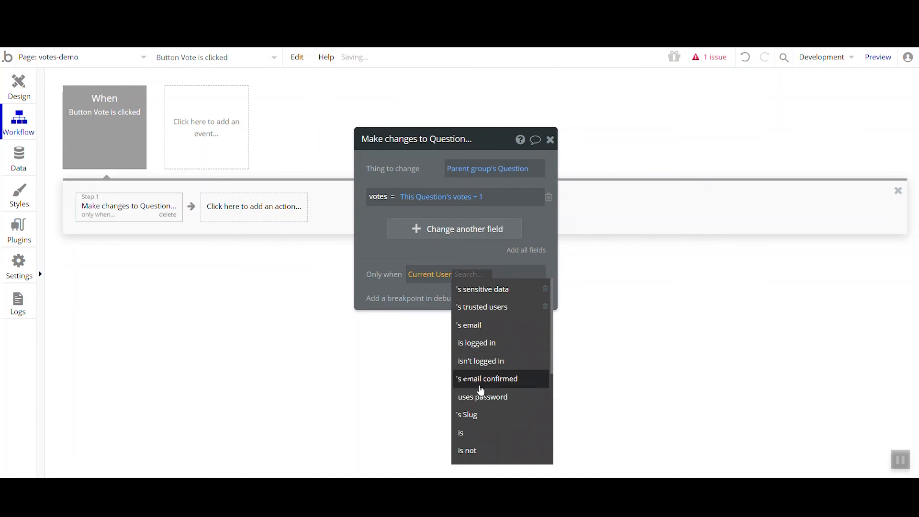
{"action": "scroll", "coordinate": [481, 388], "scroll_direction": "down", "scroll_amount": 3}
{"action": "scroll", "coordinate": [484, 396], "scroll_direction": "up", "scroll_amount": 3}
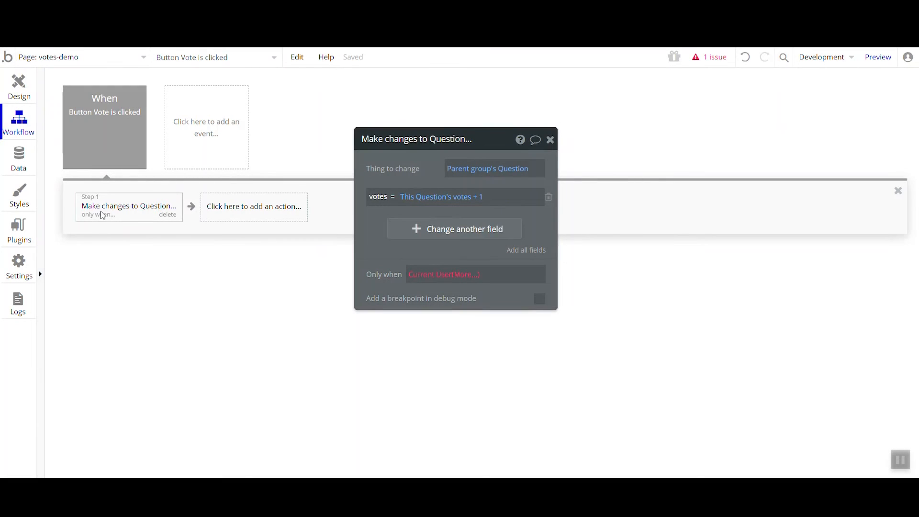
Delete the number field votes from the Question data type
{"action": "left_click", "coordinate": [26, 172]}
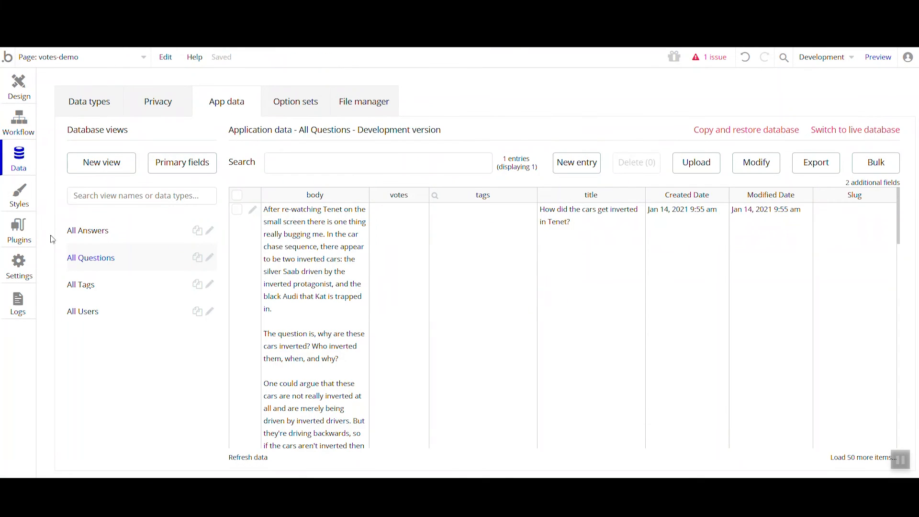
{"action": "left_click", "coordinate": [106, 114]}
{"action": "left_click", "coordinate": [150, 185]}
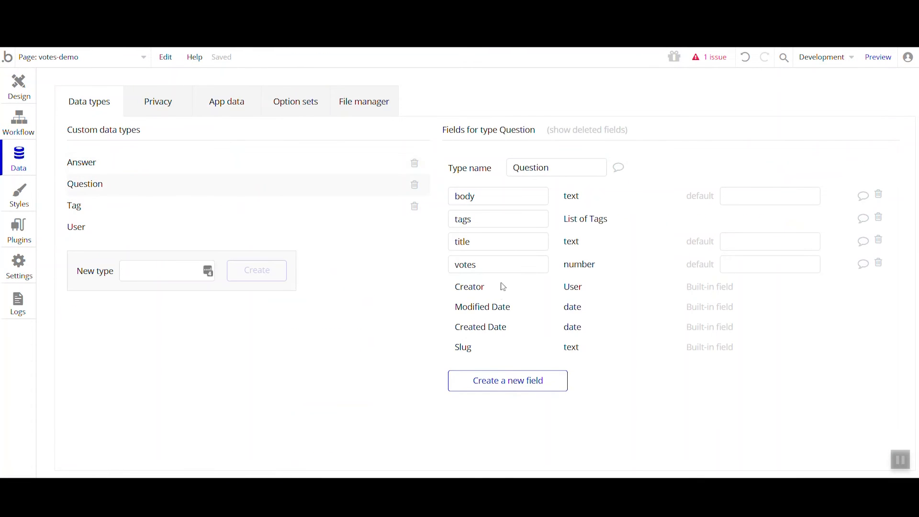
{"action": "left_click", "coordinate": [880, 265]}
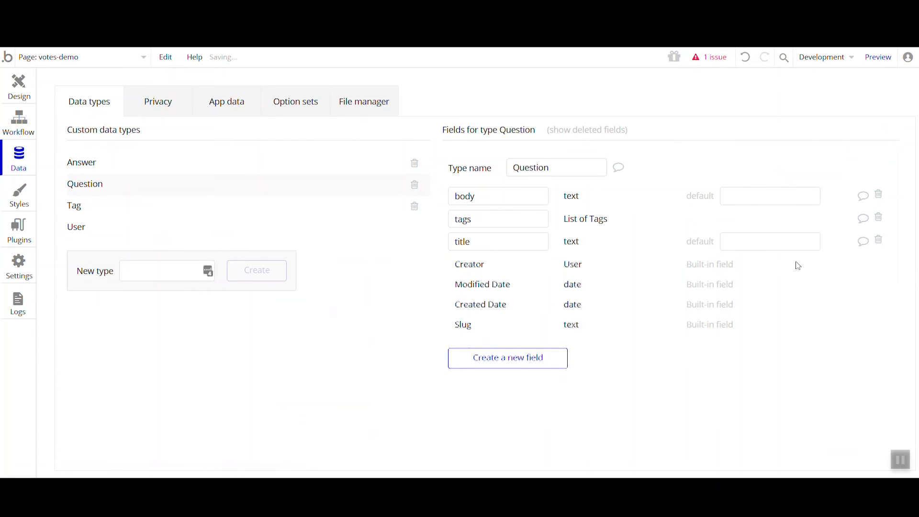
Create a votes field on the Question type as a list of Users, and return to the votes-demo page design
{"action": "left_click", "coordinate": [512, 357]}
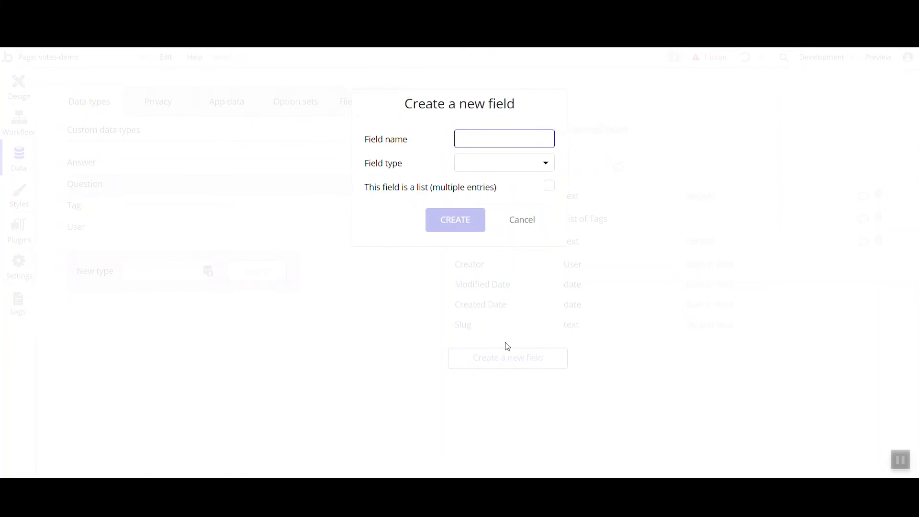
{"action": "left_click", "coordinate": [487, 161]}
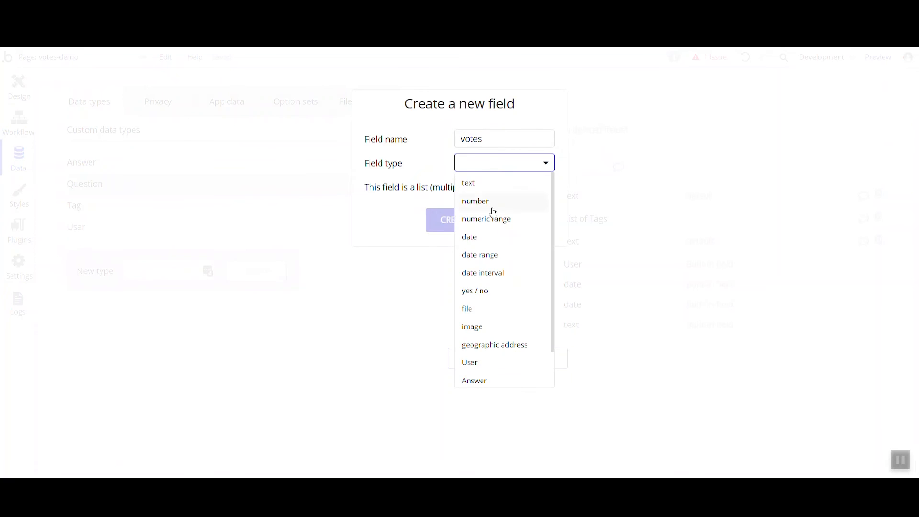
{"action": "left_click", "coordinate": [494, 365]}
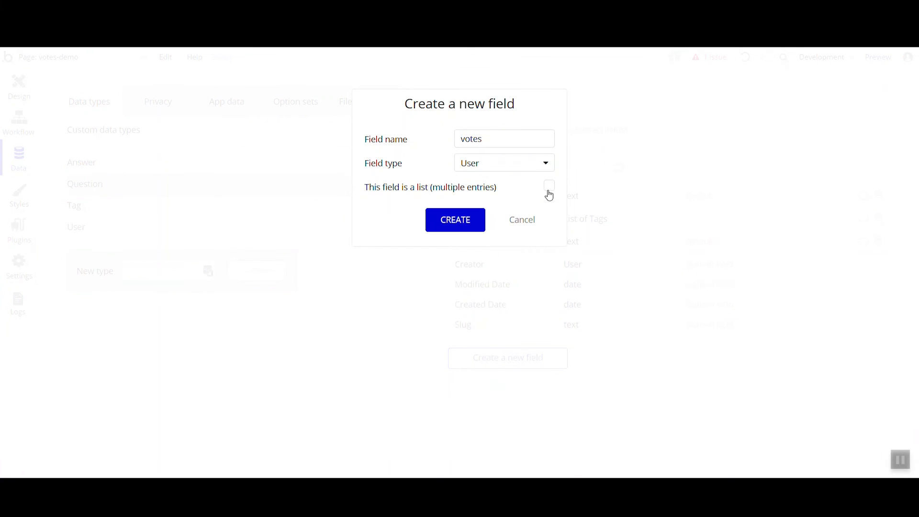
{"action": "left_click", "coordinate": [452, 223]}
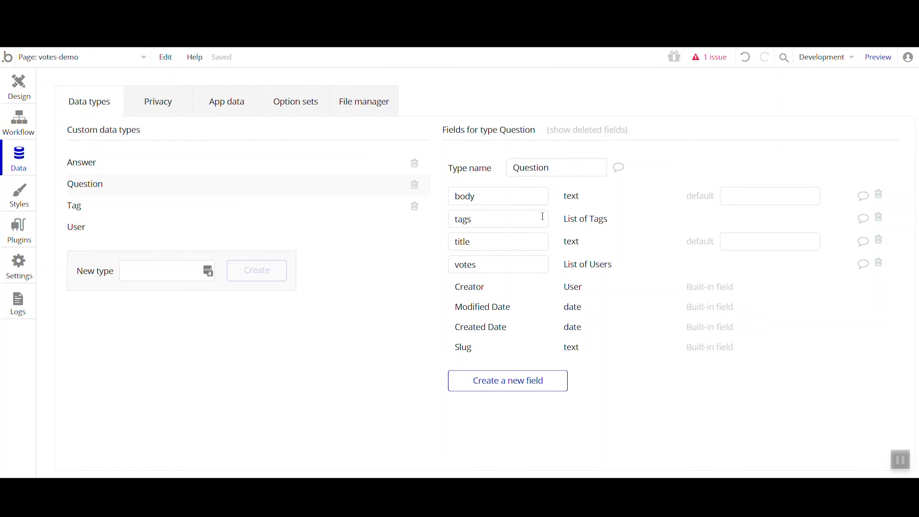
{"action": "left_click", "coordinate": [14, 93]}
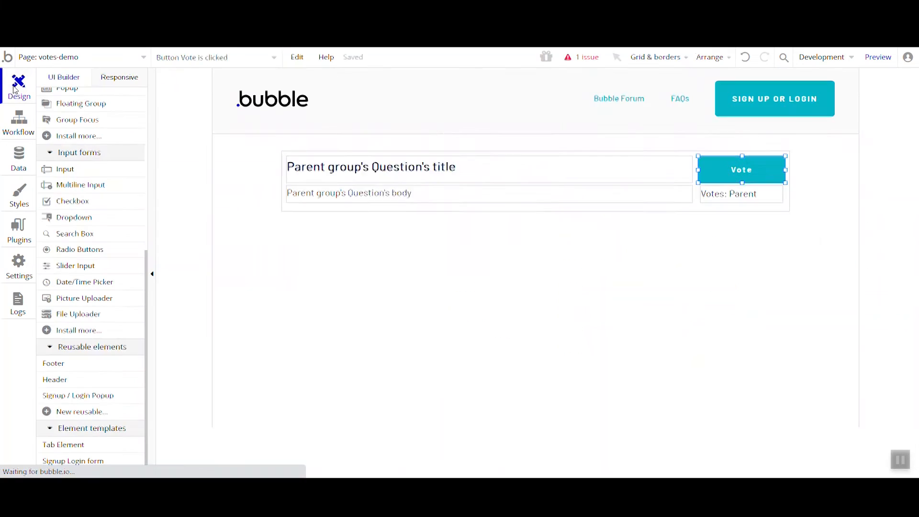
Replace the deleted votes reference in the Votes text with Parent group's Question's votes:count
{"action": "left_click", "coordinate": [733, 194]}
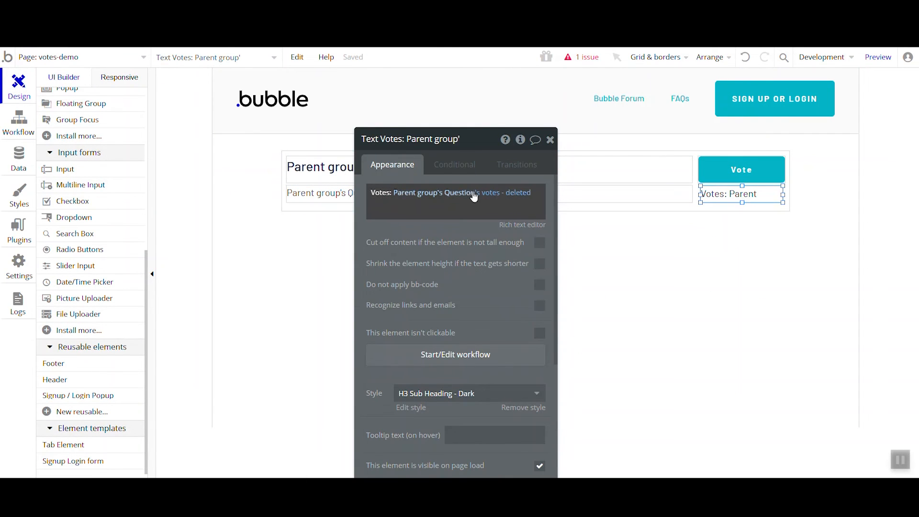
{"action": "left_click", "coordinate": [499, 193]}
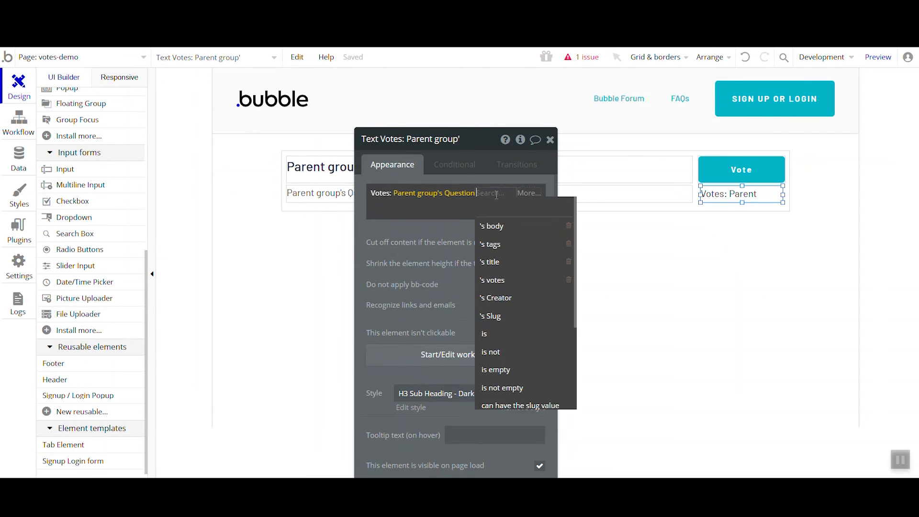
{"action": "left_click", "coordinate": [508, 282]}
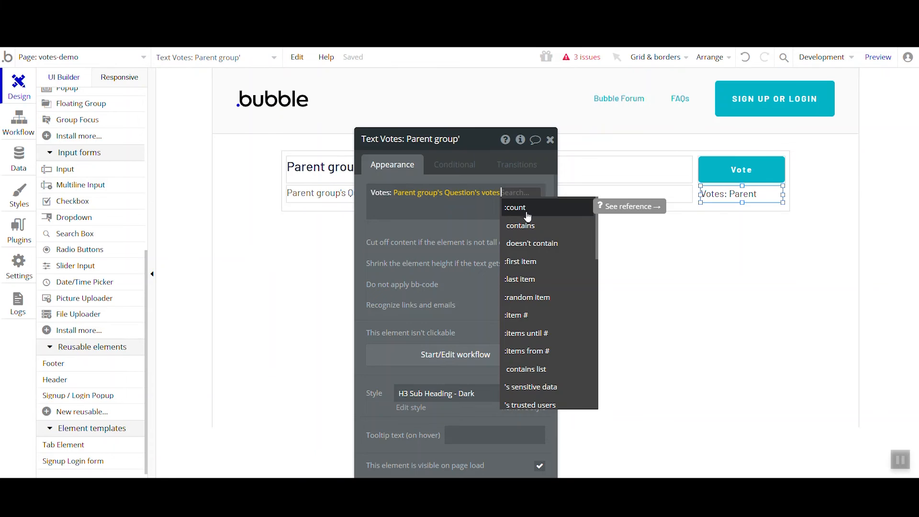
{"action": "left_click", "coordinate": [528, 217]}
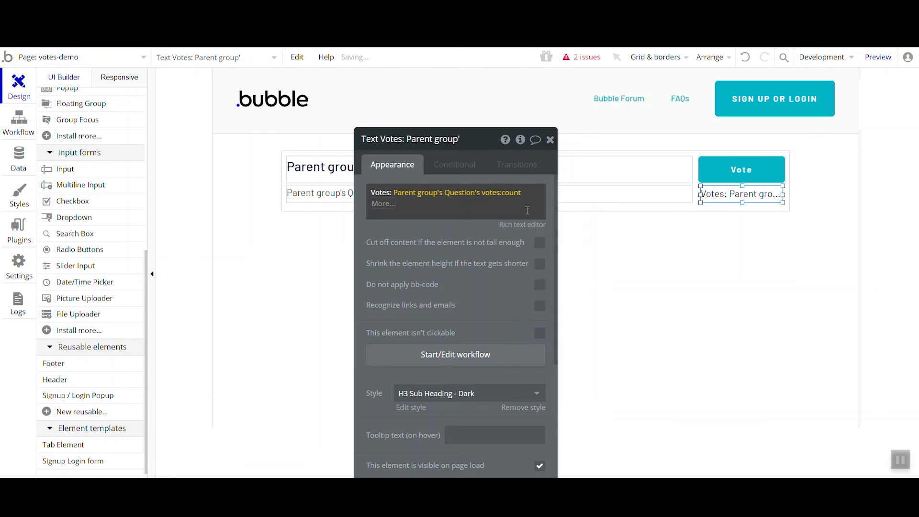
Remove the deleted votes field change and the Only when condition from the Vote button's Make changes to Question action
{"action": "left_click", "coordinate": [737, 176]}
{"action": "left_click", "coordinate": [524, 249]}
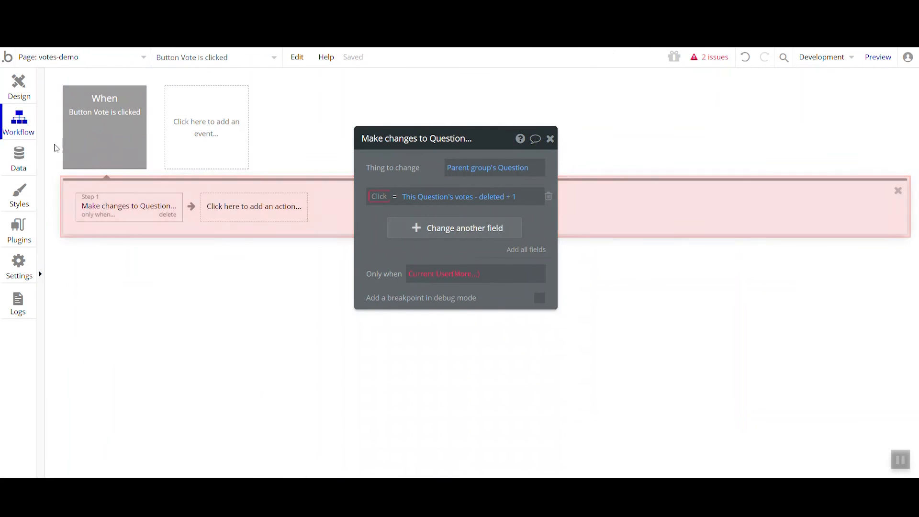
{"action": "left_click", "coordinate": [549, 201]}
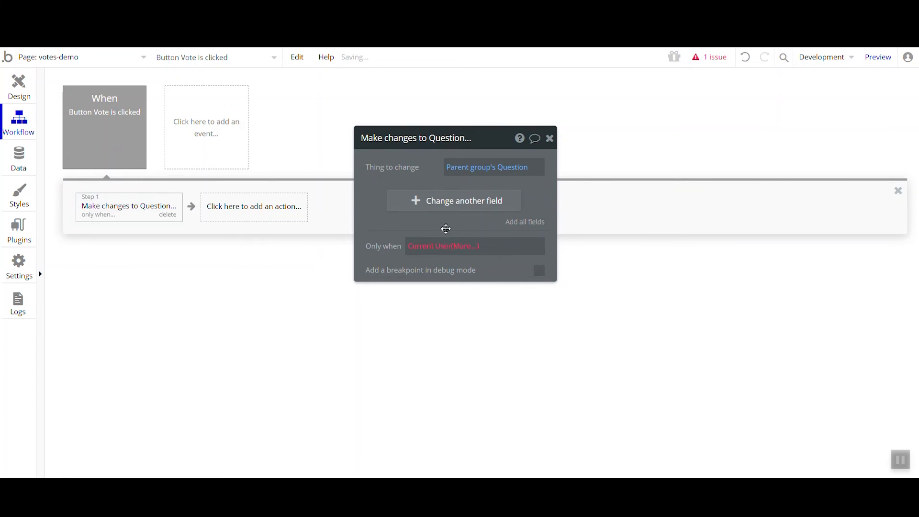
{"action": "right_click", "coordinate": [422, 247]}
{"action": "left_click", "coordinate": [492, 246]}
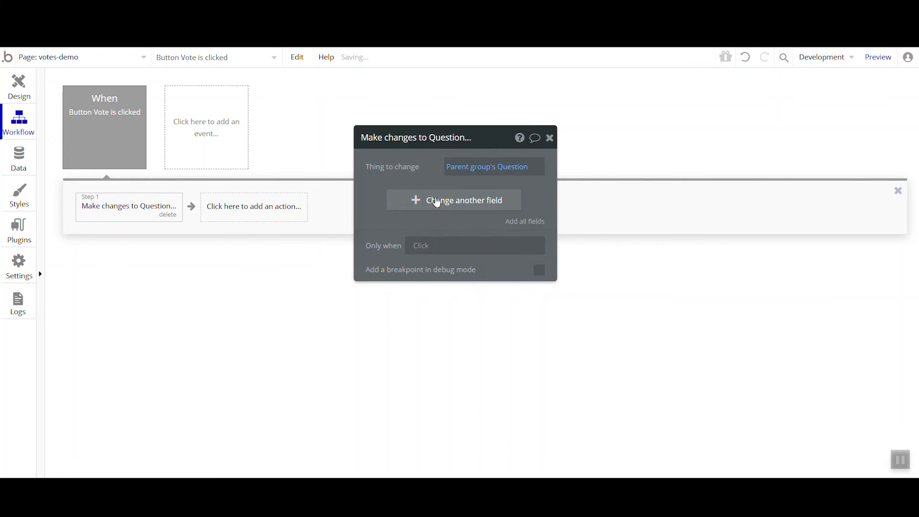
Set the Make changes to Question action to add Current User to the Question's votes list
{"action": "left_click", "coordinate": [410, 200]}
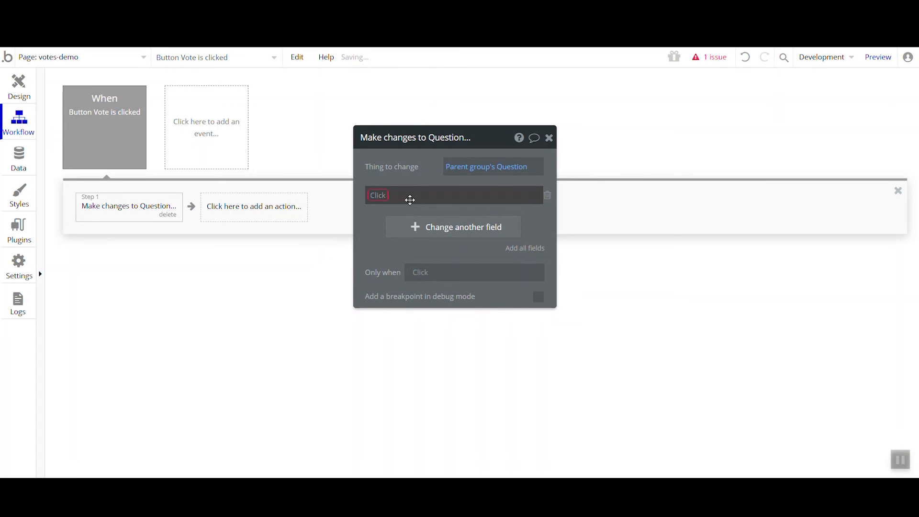
{"action": "left_click", "coordinate": [384, 201]}
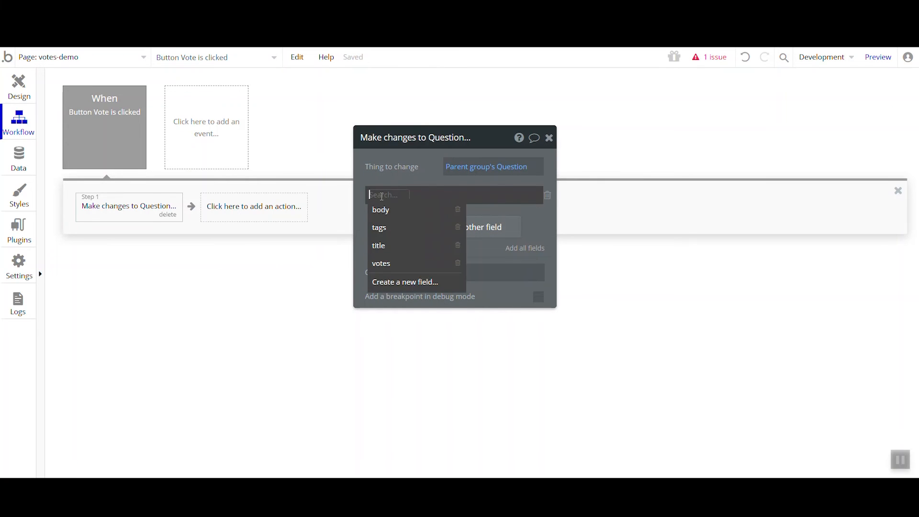
{"action": "left_click", "coordinate": [406, 264]}
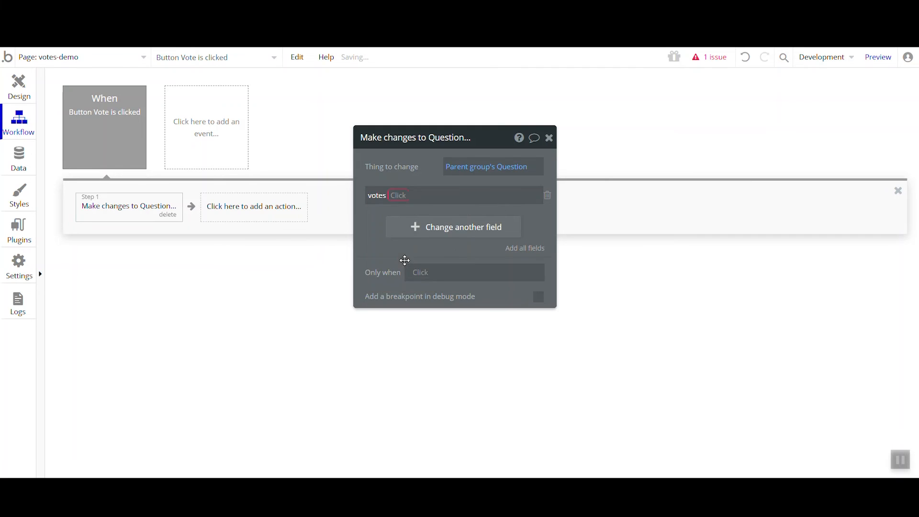
{"action": "left_click", "coordinate": [398, 196]}
{"action": "left_click", "coordinate": [400, 210]}
{"action": "left_click", "coordinate": [410, 195]}
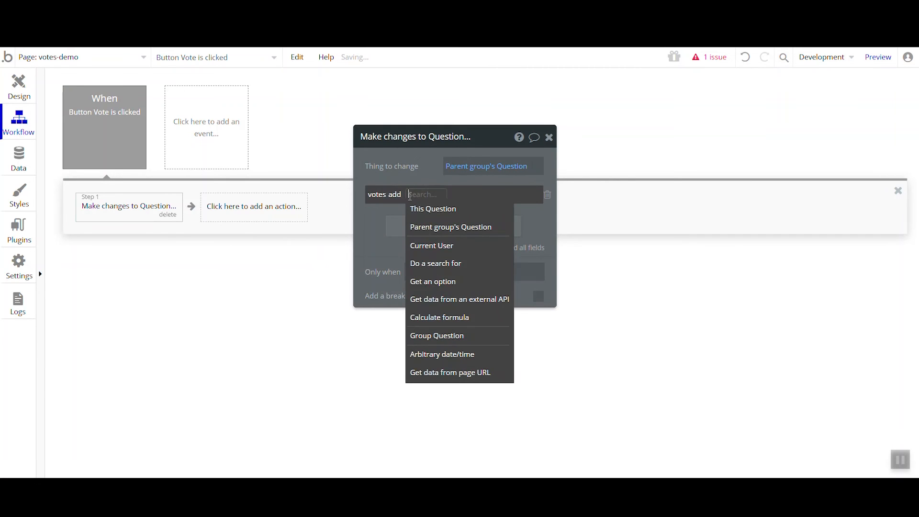
{"action": "left_click", "coordinate": [436, 251]}
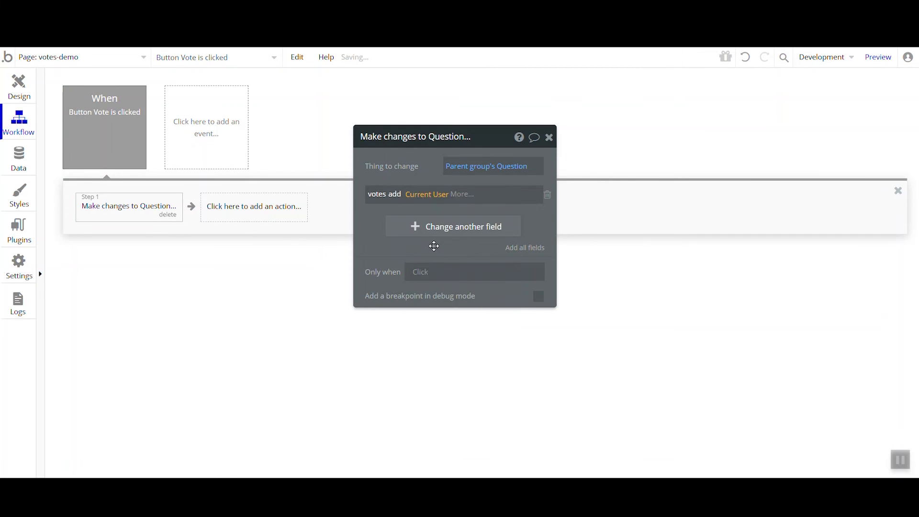
{"action": "mouse_move", "coordinate": [421, 250]}
{"action": "left_mouse_down"}
{"action": "mouse_move", "coordinate": [427, 231]}
{"action": "mouse_move", "coordinate": [433, 245]}
{"action": "left_mouse_up"}
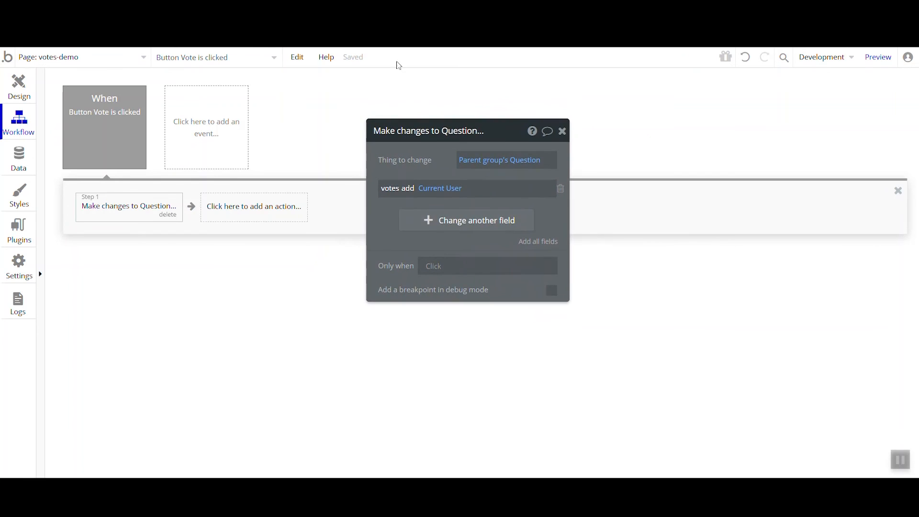
Reload the votes-demo preview and vote on the question several times to test the user list
{"action": "left_click", "coordinate": [392, 19]}
{"action": "left_click", "coordinate": [432, 60]}
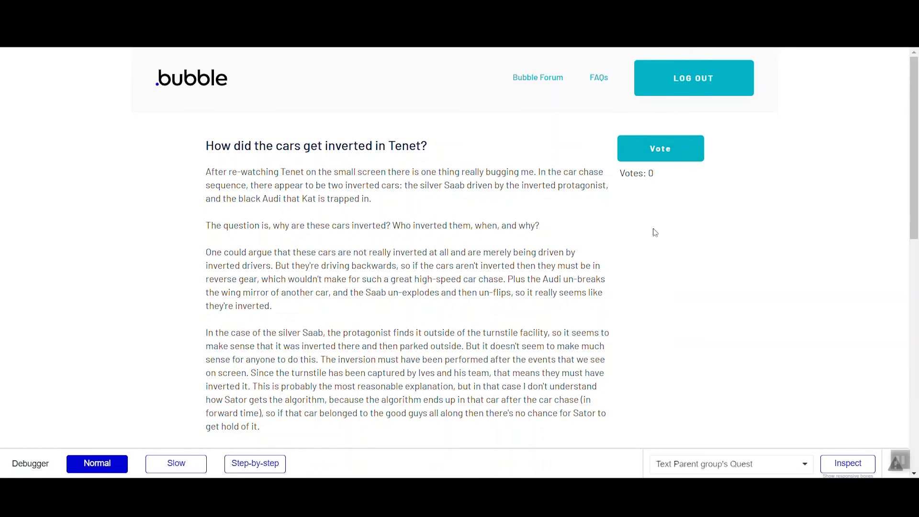
{"action": "left_click", "coordinate": [667, 151]}
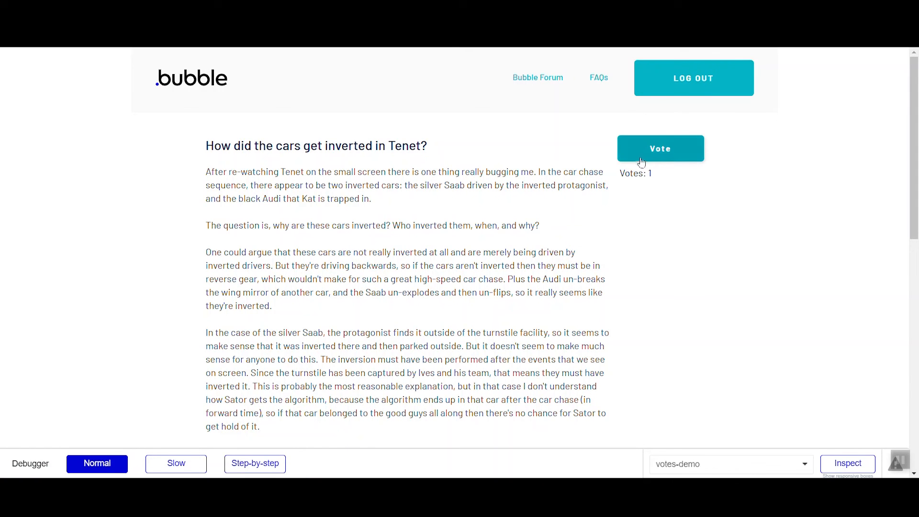
{"action": "left_click", "coordinate": [655, 152]}
{"action": "left_click", "coordinate": [638, 148]}
Run the Vote workflow step-by-step in the debugger to inspect its change to votes, and return the debugger to Normal
{"action": "left_click", "coordinate": [270, 464]}
{"action": "left_click", "coordinate": [661, 149]}
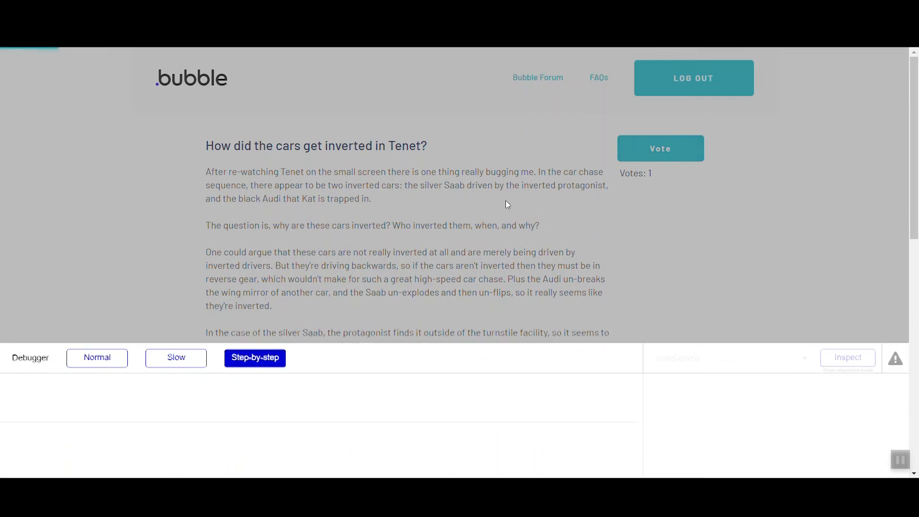
{"action": "left_click", "coordinate": [260, 318]}
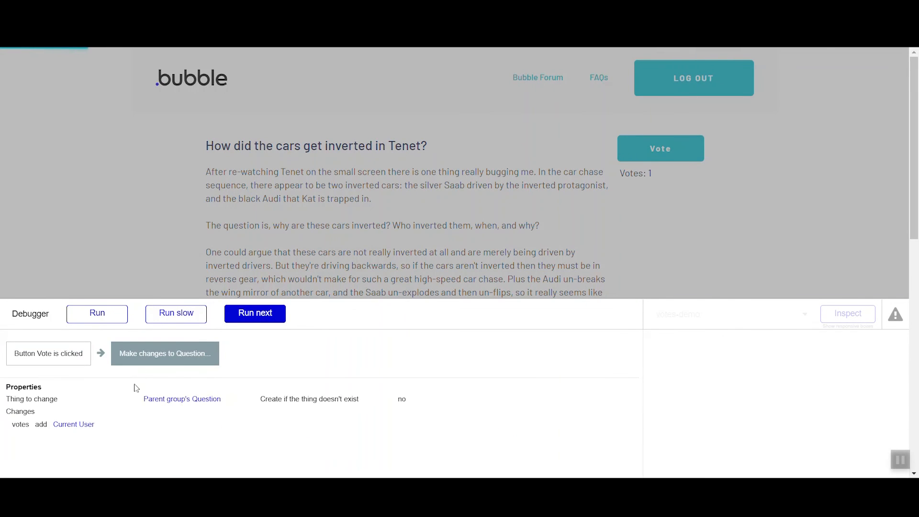
{"action": "left_click", "coordinate": [268, 312]}
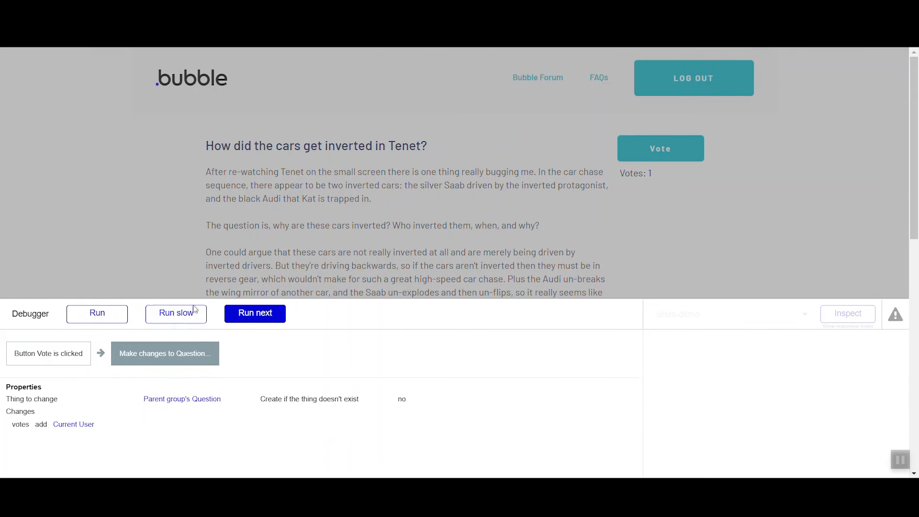
{"action": "left_click", "coordinate": [97, 464]}
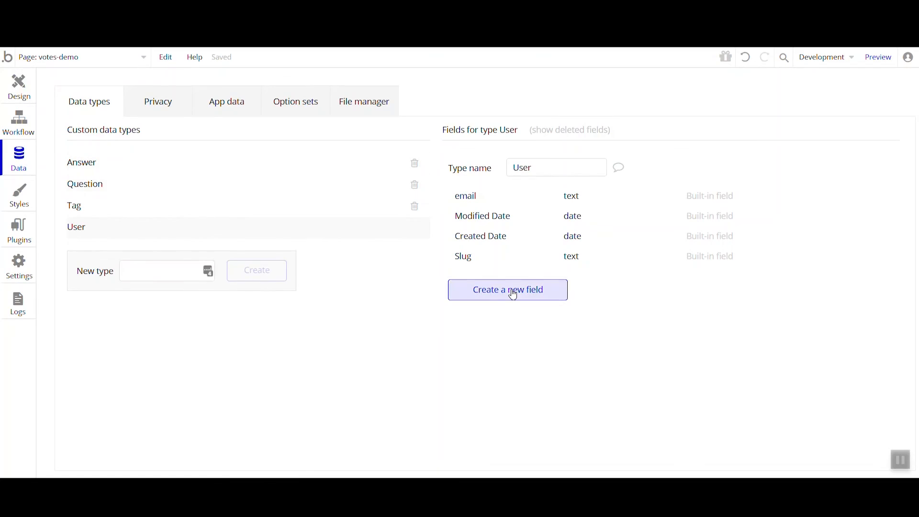
Create a field named questions voted for on the User type as a list of Questions
{"action": "left_click", "coordinate": [513, 296]}
{"action": "type", "text": "questions voted for"}
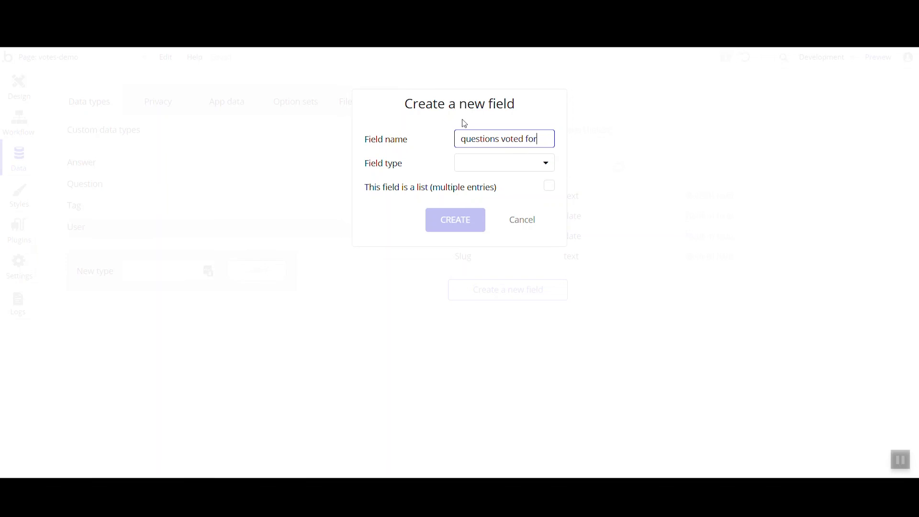
{"action": "left_click", "coordinate": [515, 163]}
{"action": "scroll", "coordinate": [503, 292], "scroll_direction": "down", "scroll_amount": 1}
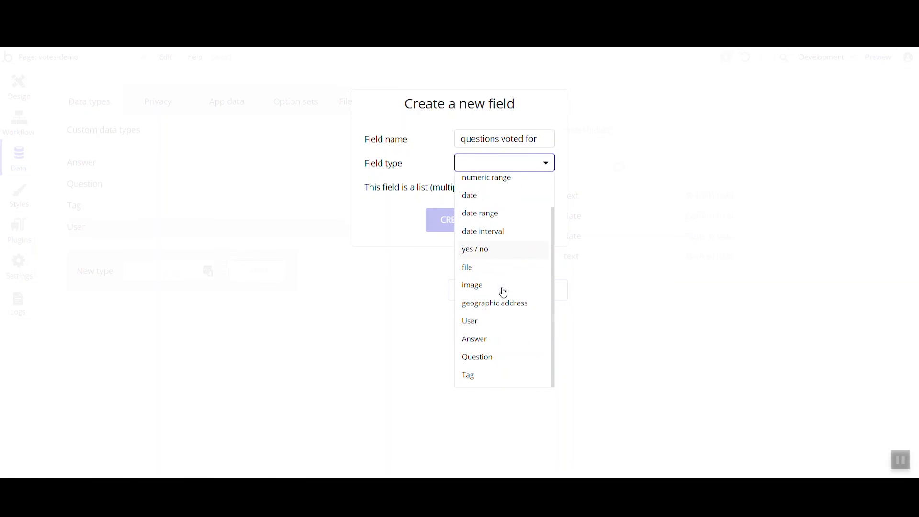
{"action": "left_click", "coordinate": [496, 365]}
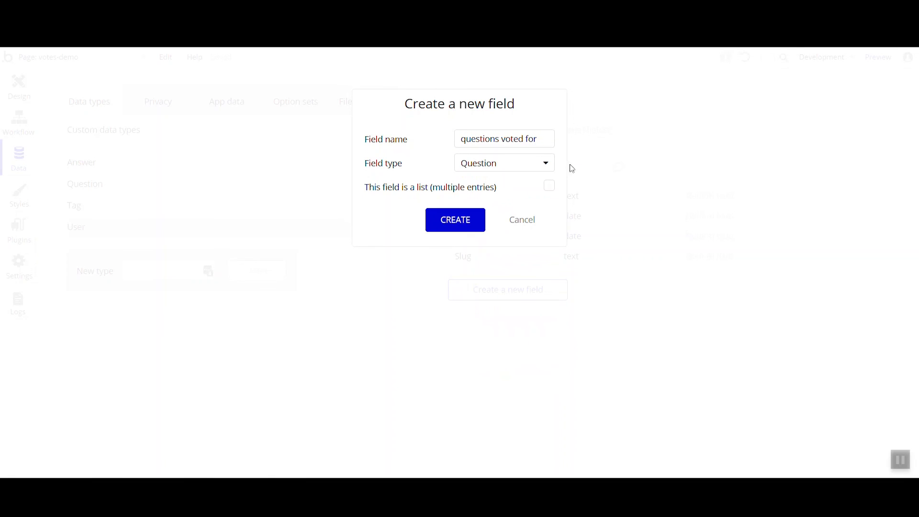
{"action": "left_click", "coordinate": [477, 217]}
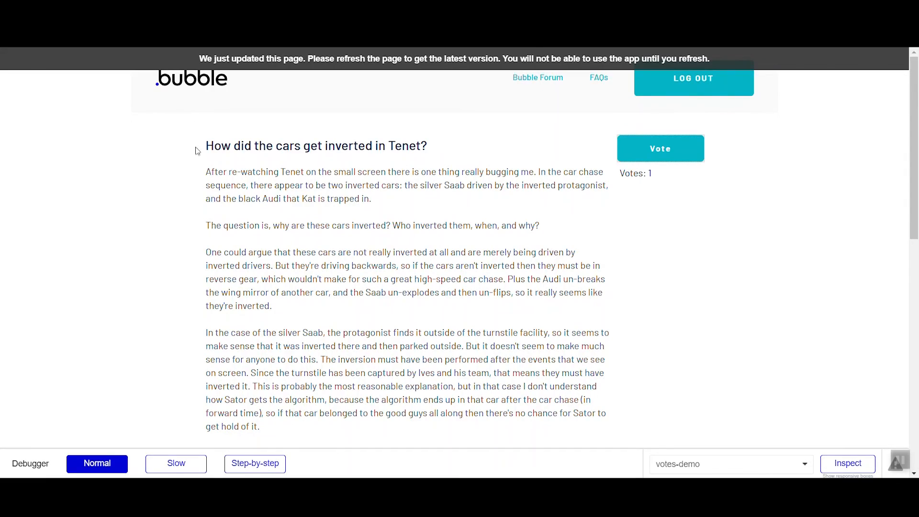
{"action": "left_click_drag", "start_coordinate": [392, 180], "coordinate": [601, 412]}
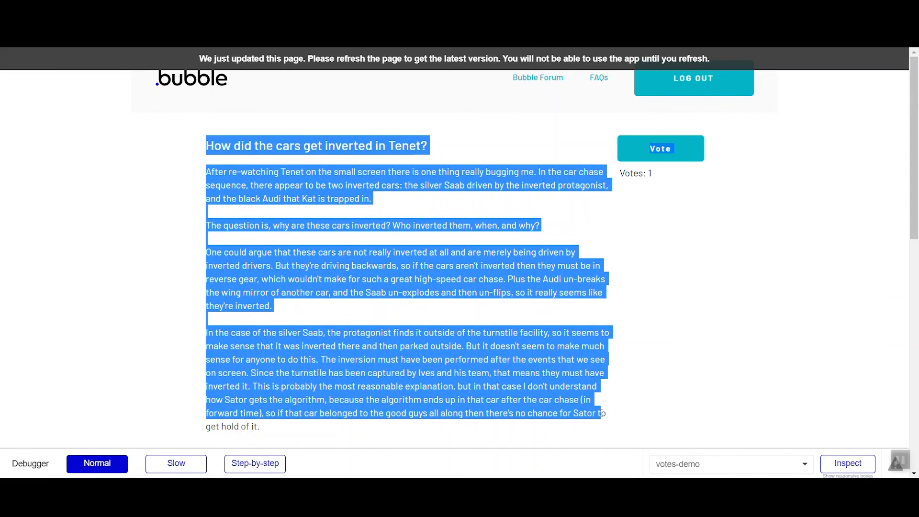